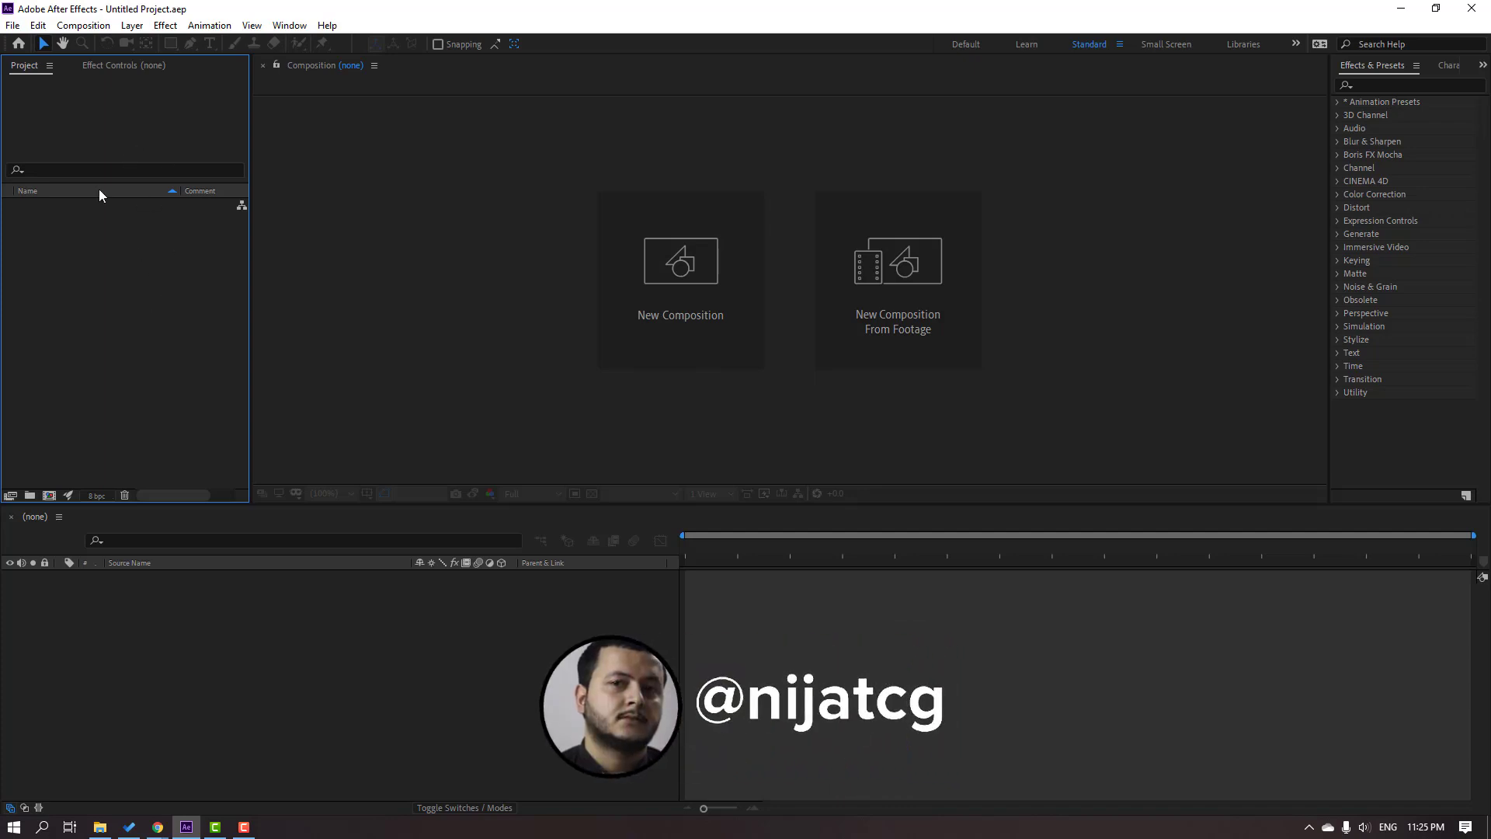
Open and dismiss the new Composition Settings from the Project panel without creating a comp.
{"action": "right_click", "coordinate": [80, 268]}
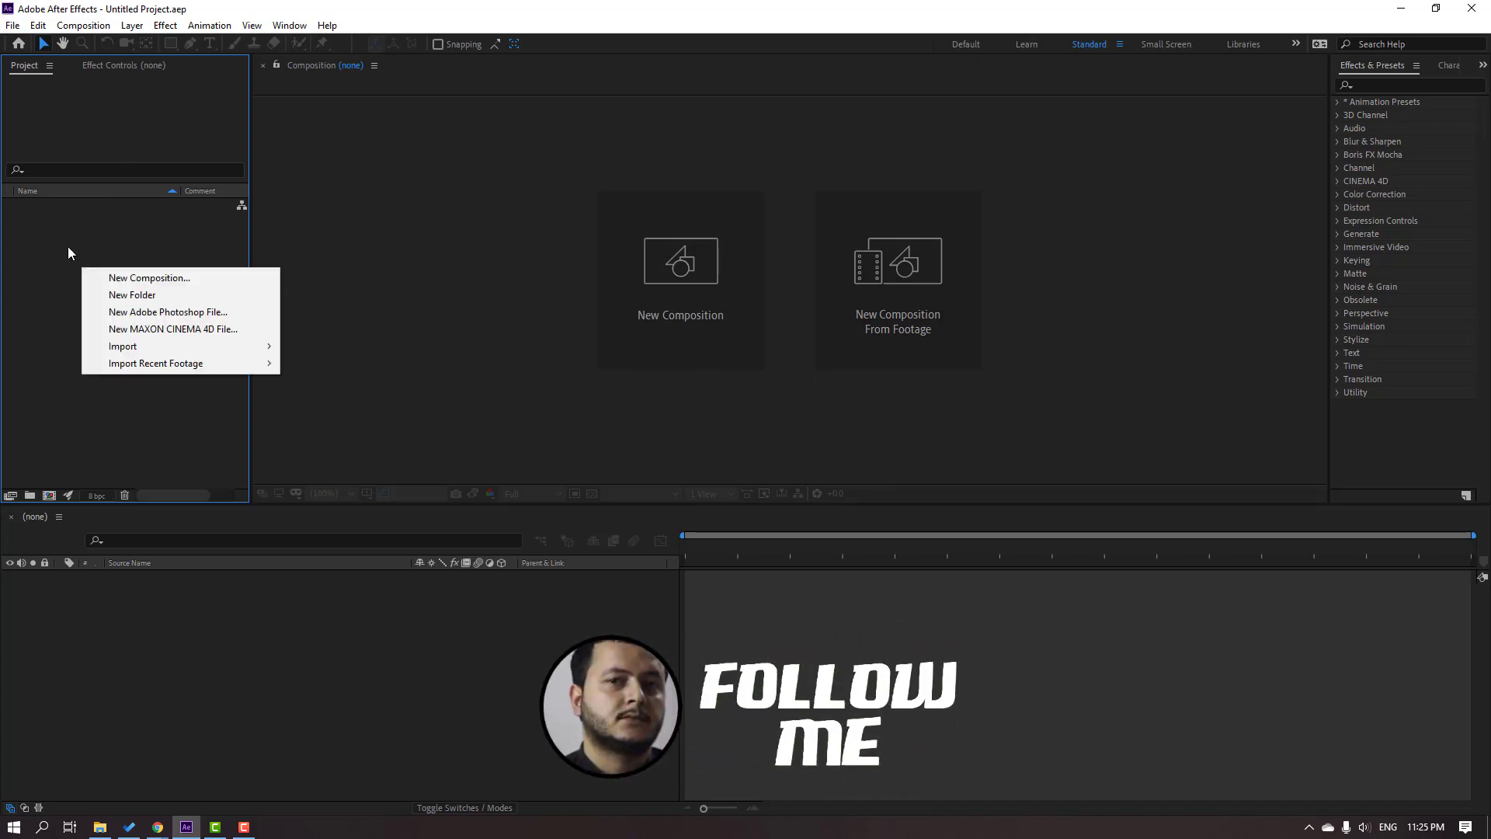
{"action": "right_click", "coordinate": [82, 221]}
{"action": "left_click", "coordinate": [180, 232]}
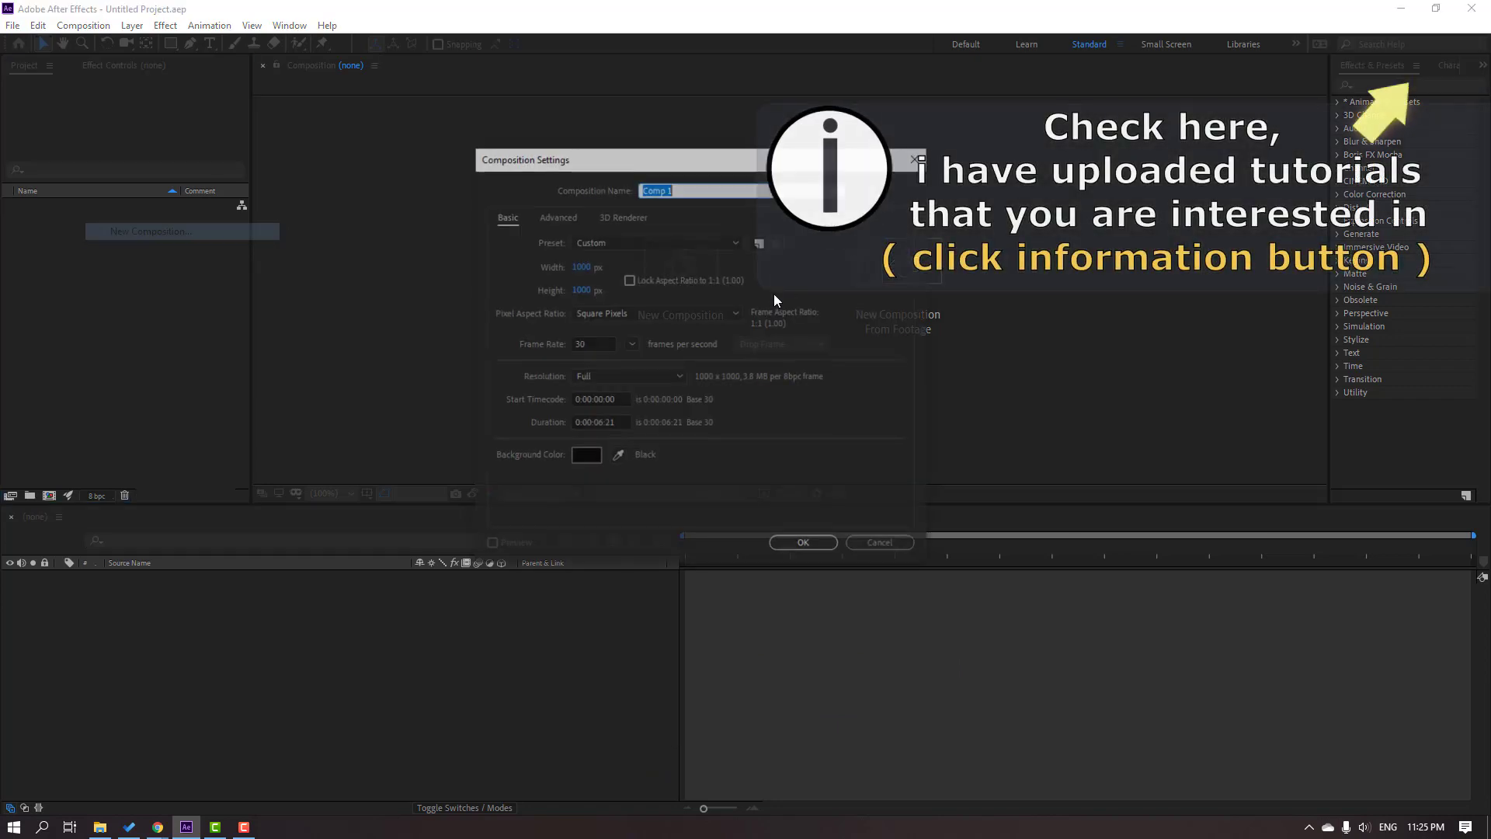
{"action": "key", "text": "Escape"}
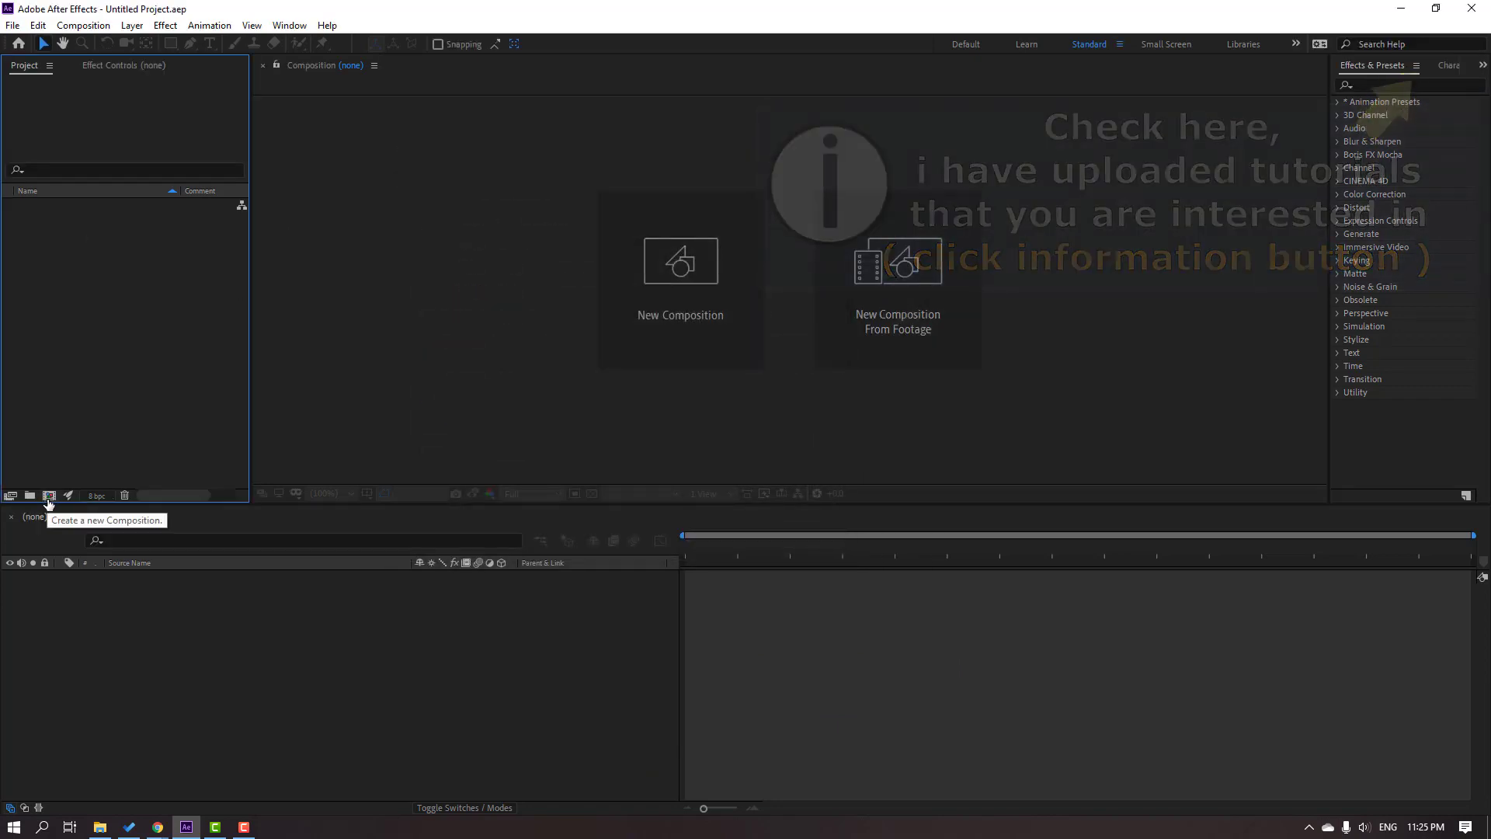
{"action": "left_click", "coordinate": [49, 496]}
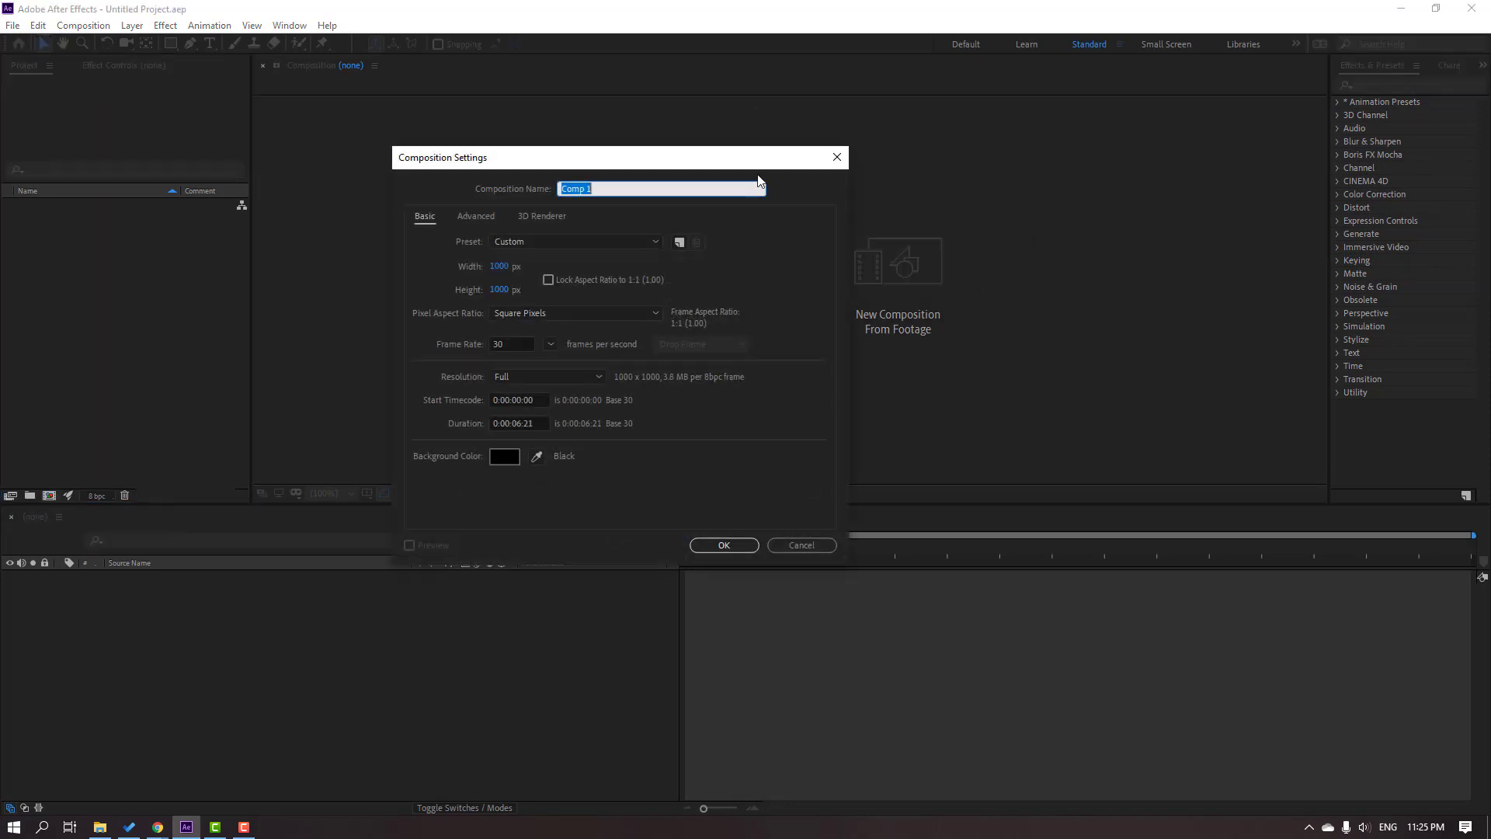
{"action": "left_click_drag", "start_coordinate": [757, 167], "coordinate": [753, 198]}
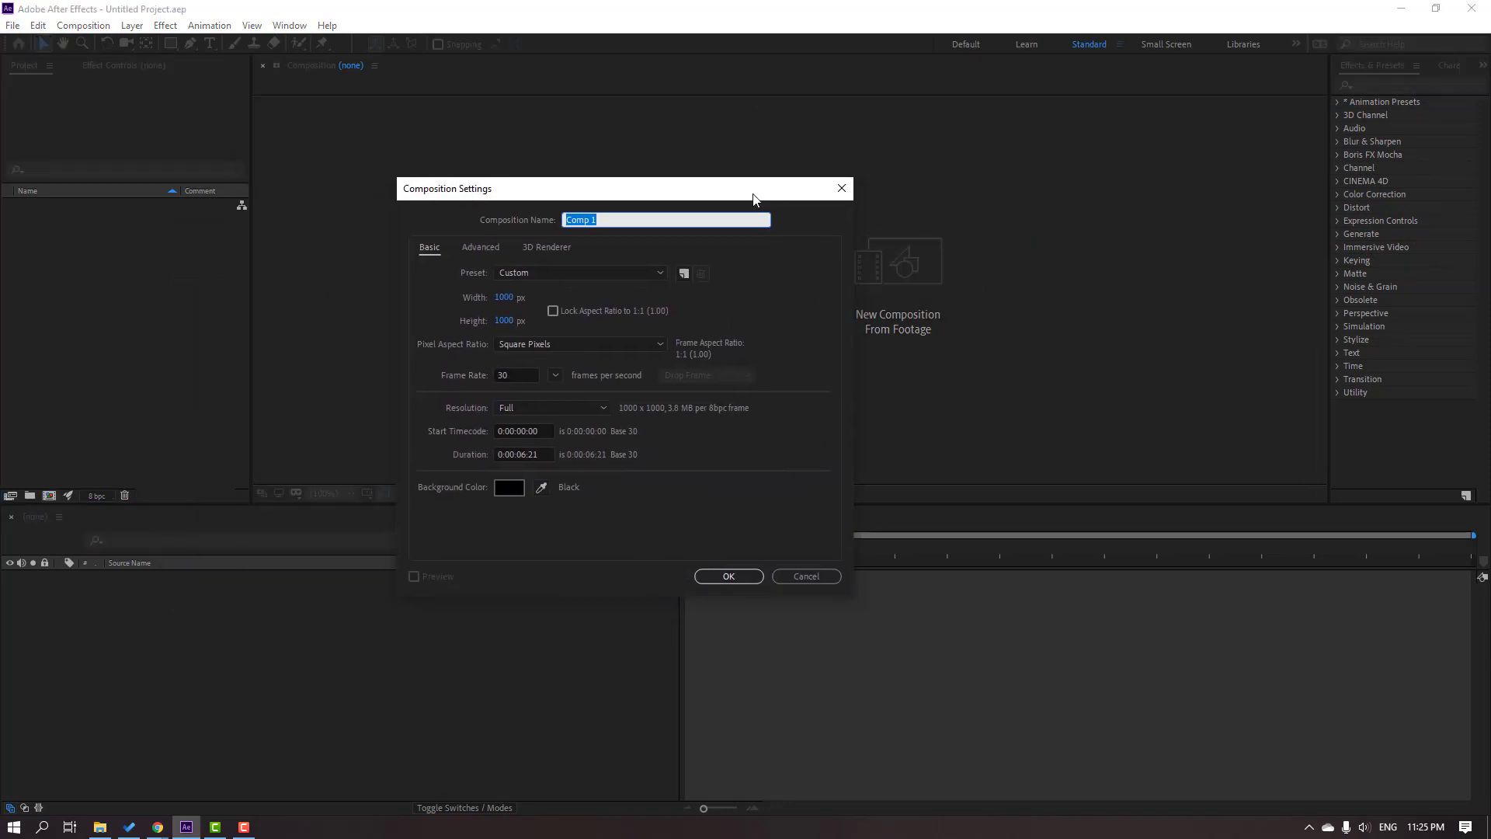
{"action": "left_click", "coordinate": [841, 188]}
Reopen Composition Settings for a new Comp 1 at 1000 × 1000 px, 30 fps.
{"action": "left_click", "coordinate": [351, 305]}
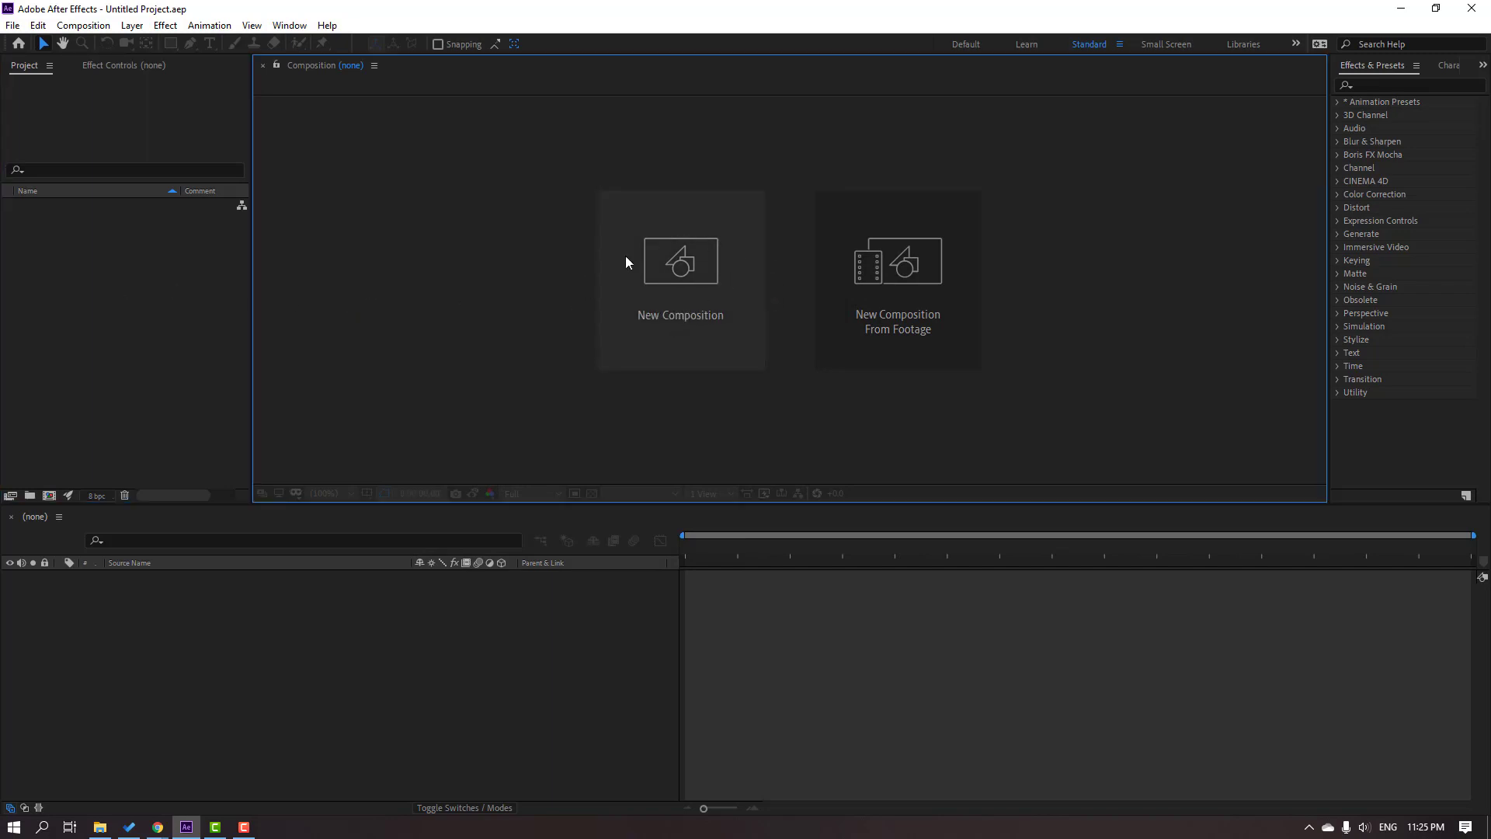
{"action": "left_click", "coordinate": [695, 267]}
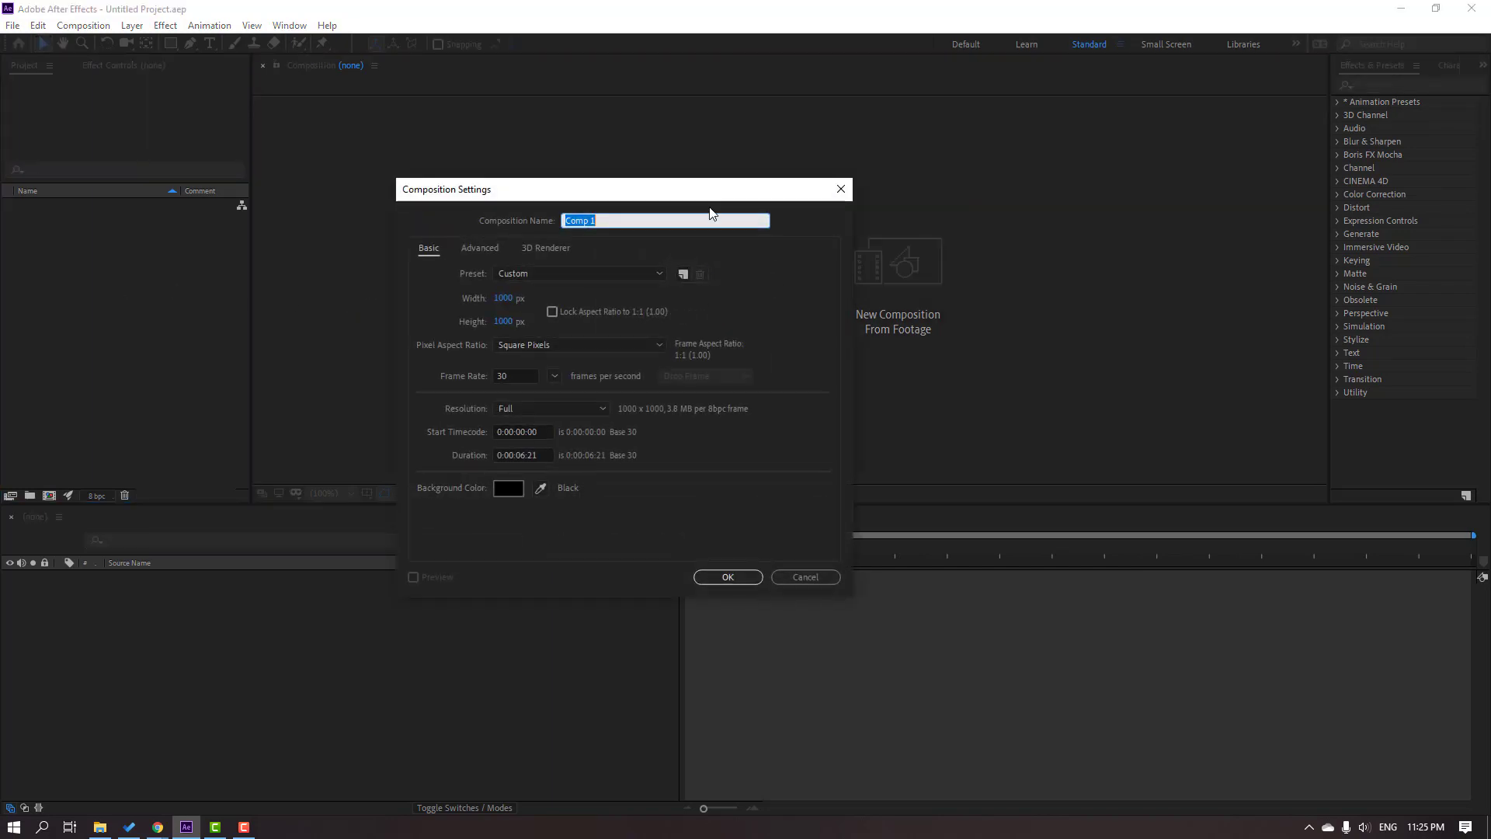
{"action": "left_click", "coordinate": [853, 264]}
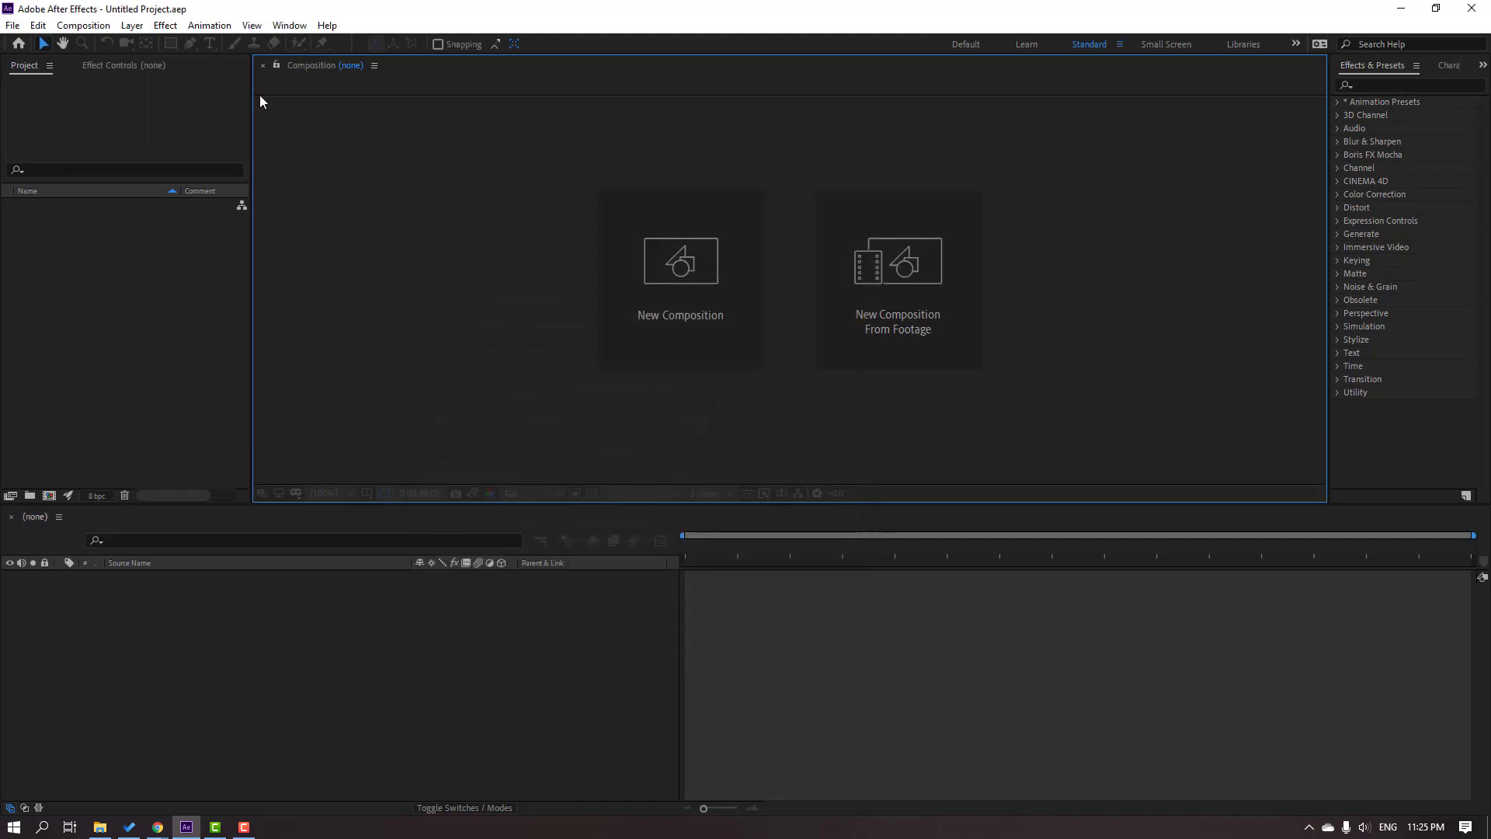
{"action": "left_click", "coordinate": [80, 30]}
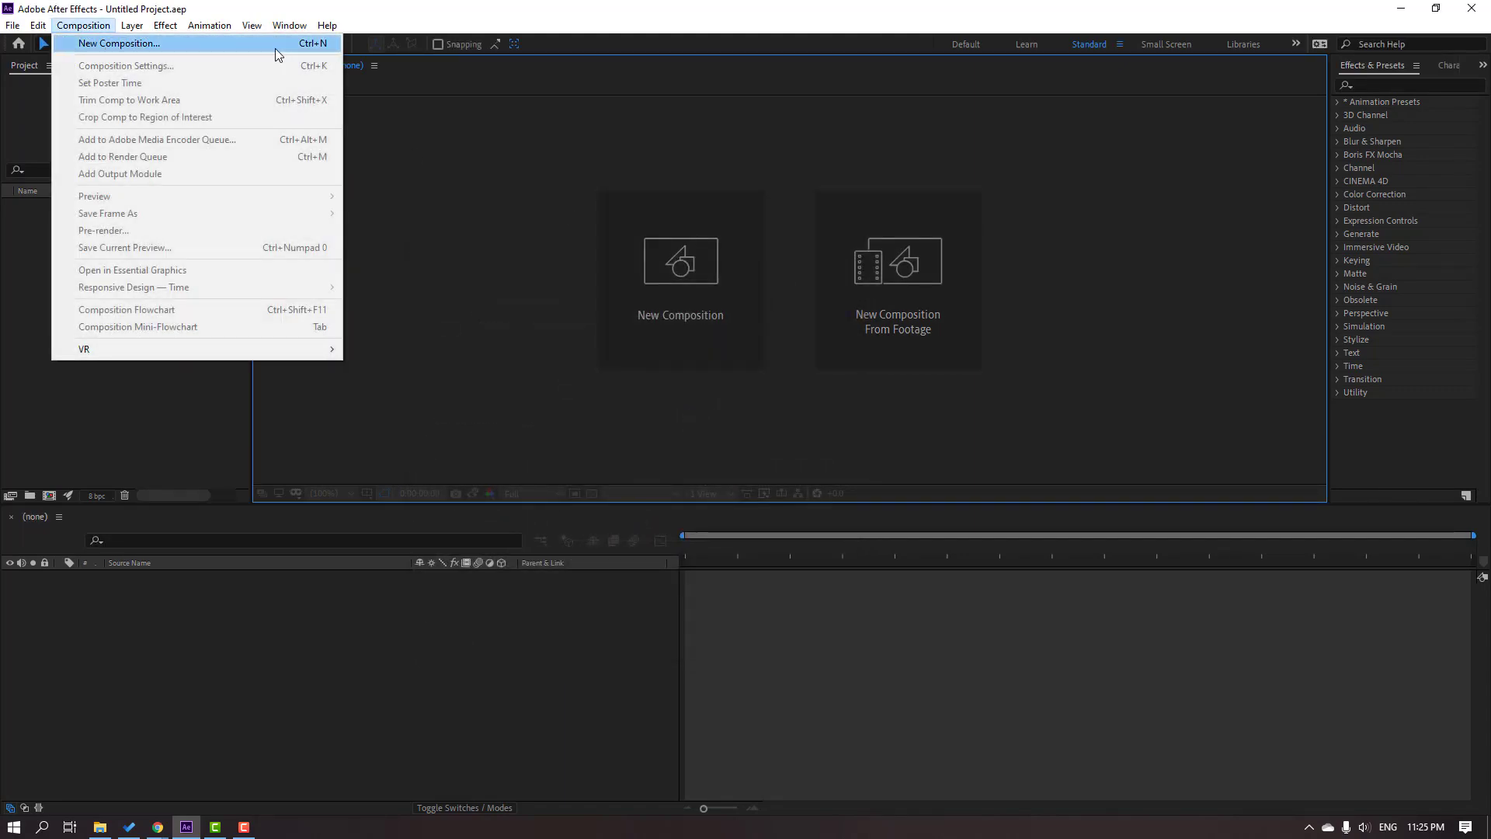
{"action": "left_click", "coordinate": [296, 48]}
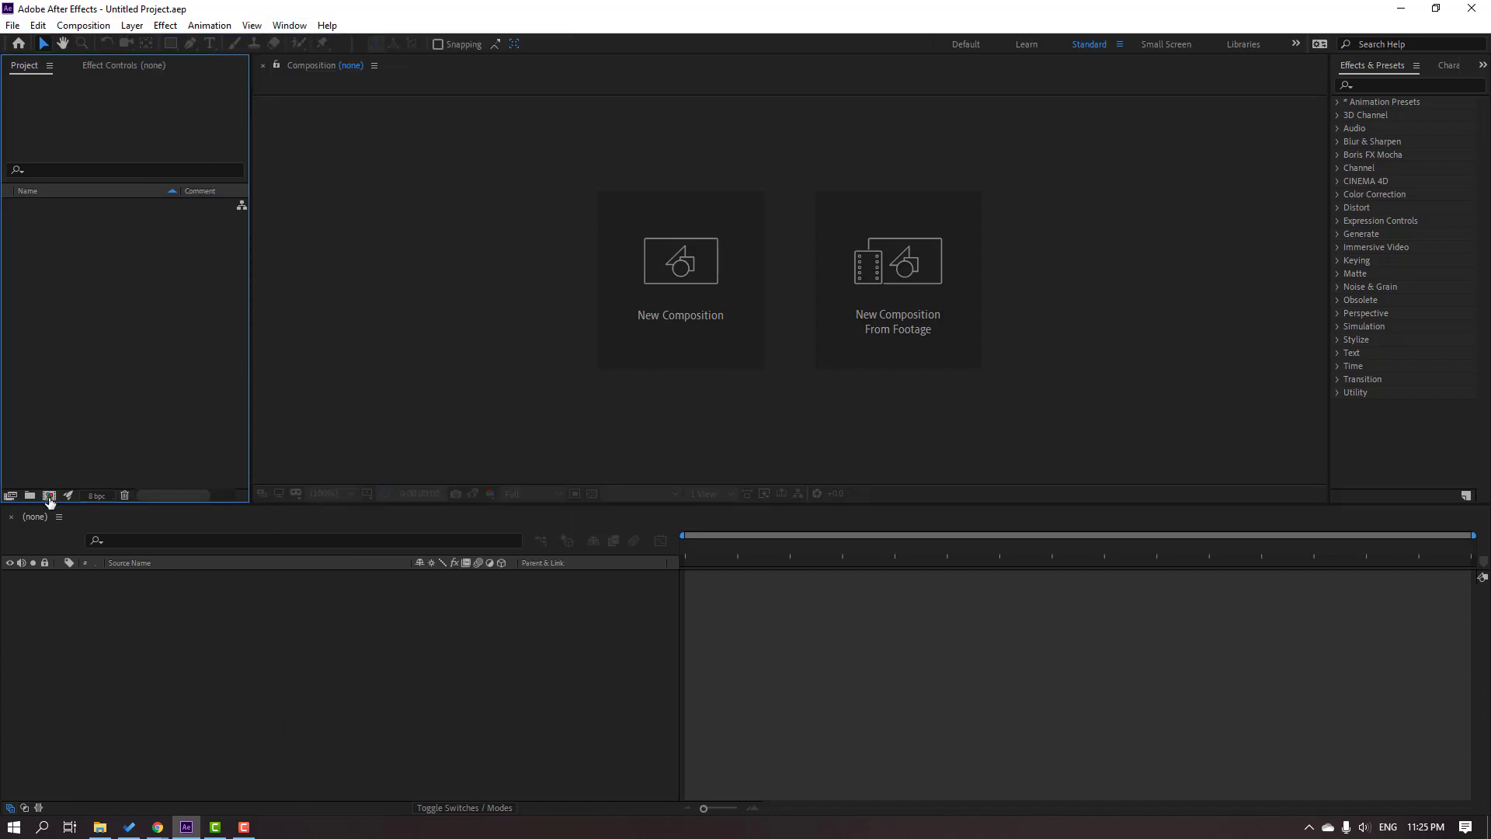
{"action": "left_click", "coordinate": [49, 495]}
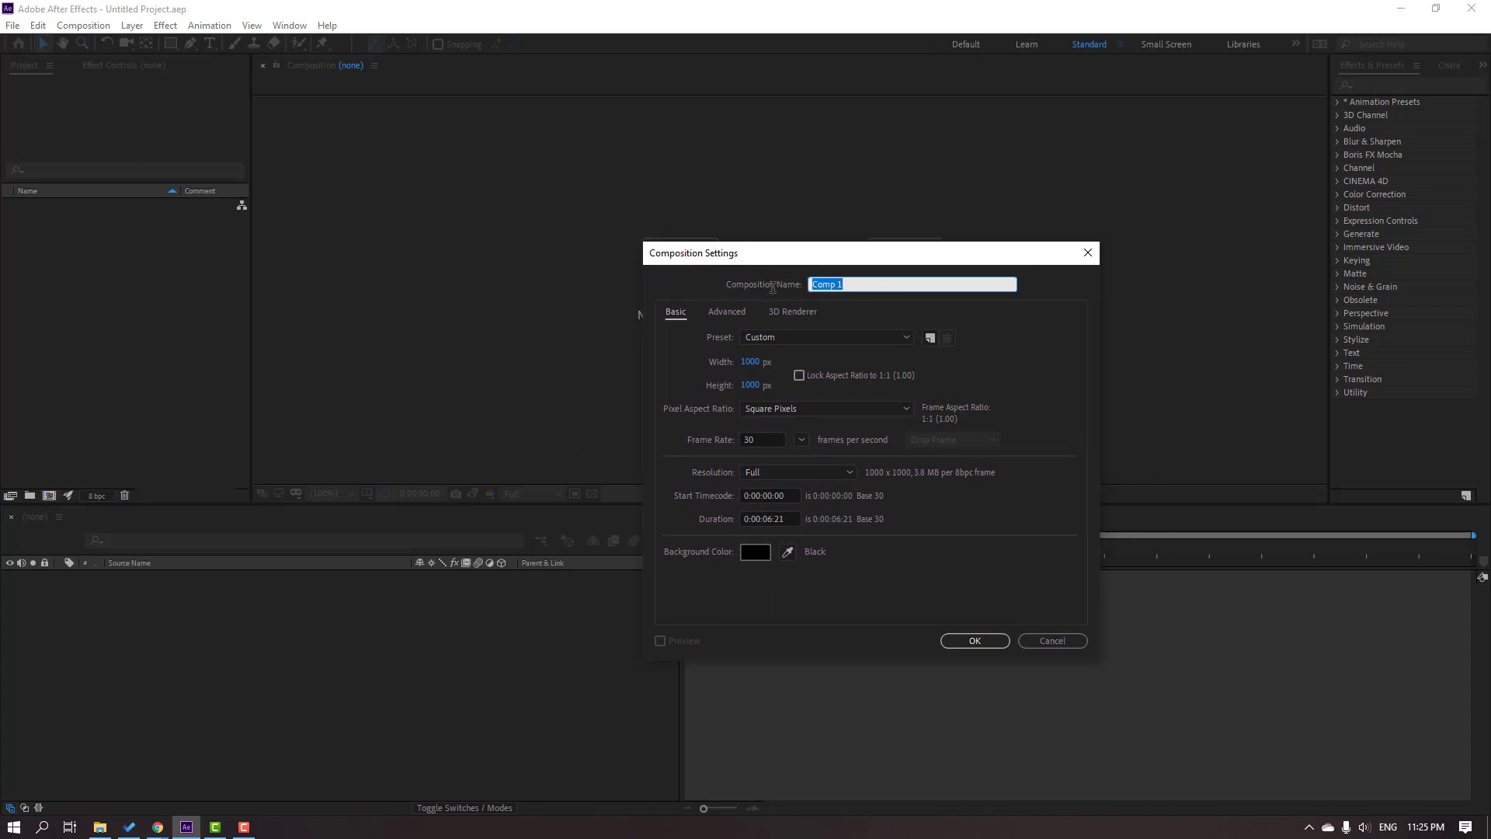
Name the new composition Tutorial, keeping the Custom preset.
{"action": "type", "text": "Tutorial"}
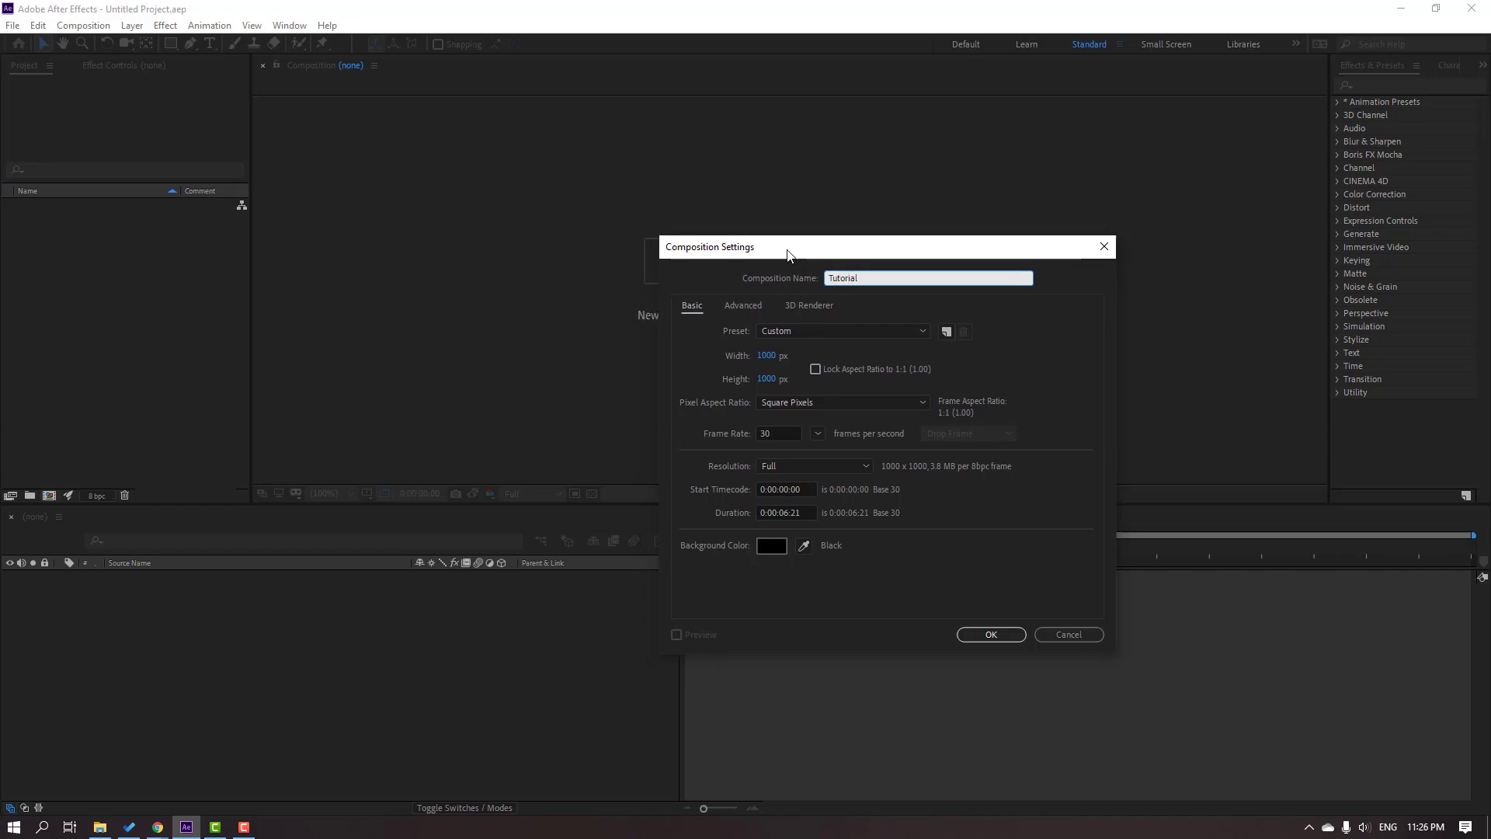
{"action": "key", "text": "Tab"}
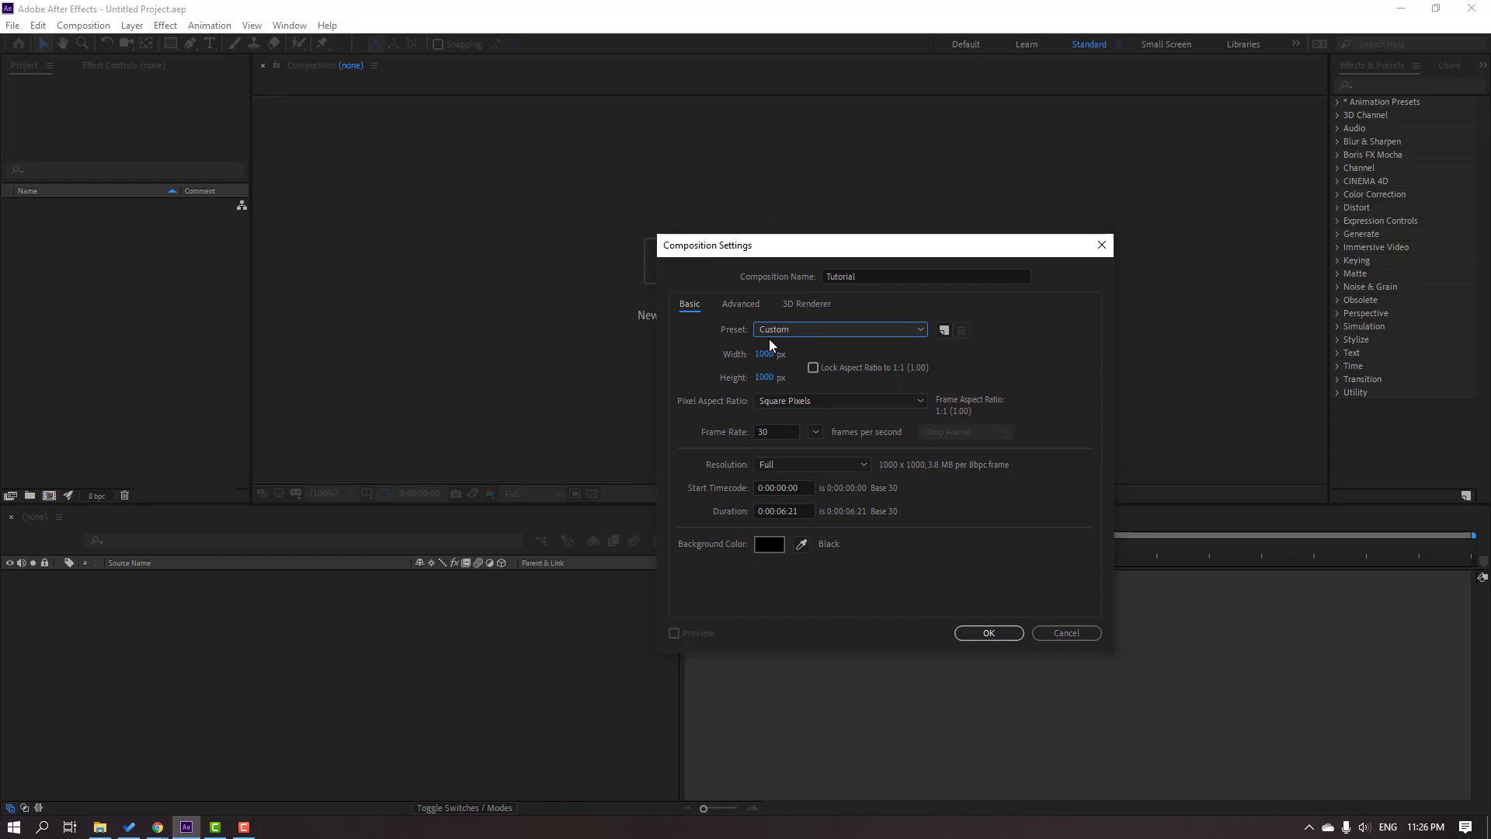
{"action": "left_click", "coordinate": [772, 344]}
{"action": "left_click", "coordinate": [788, 343]}
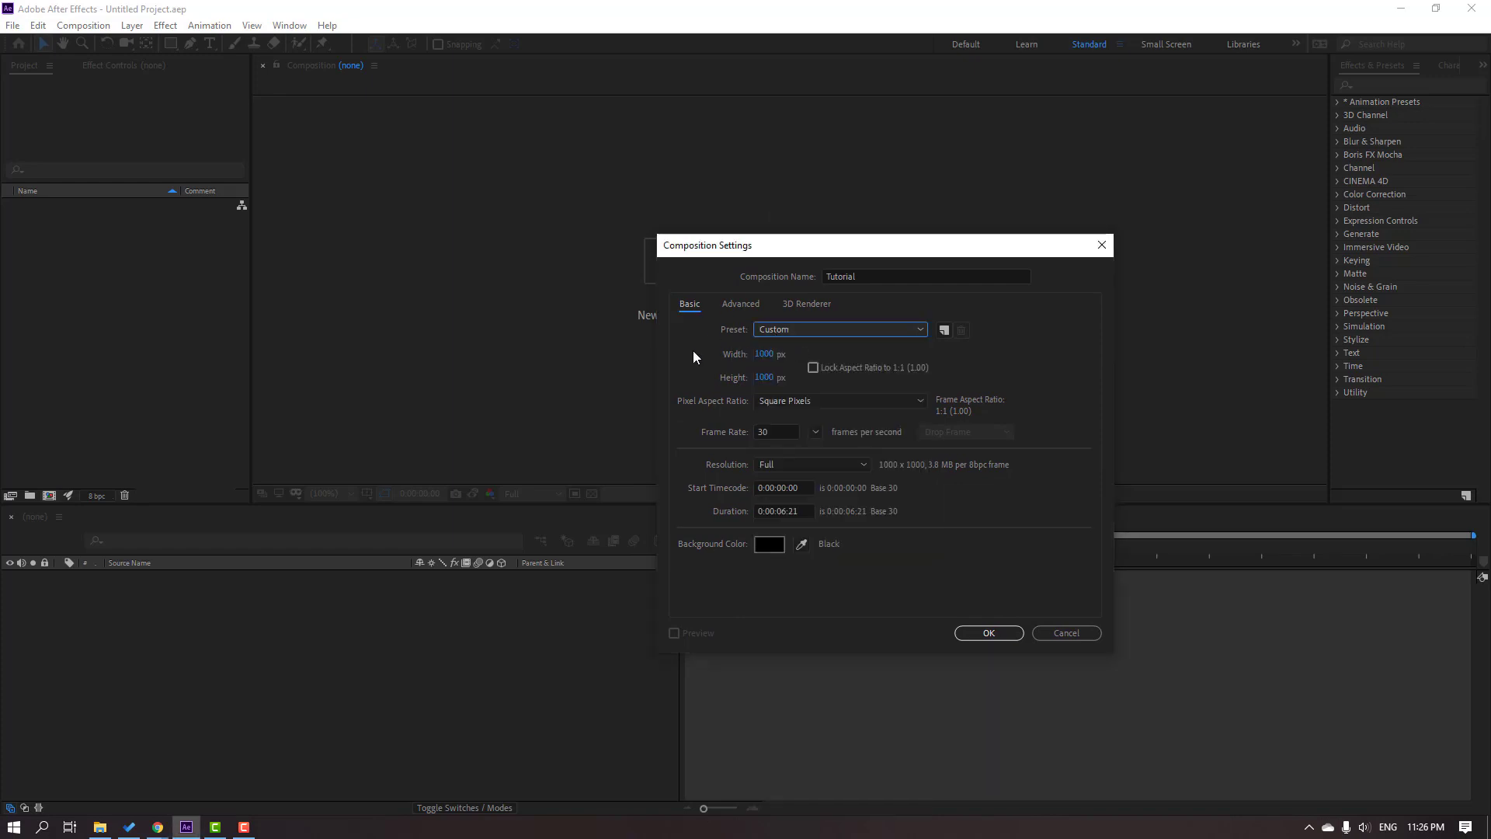
Set the composition width to 1920 and height to 1080, leaving Preset on Custom.
{"action": "left_click", "coordinate": [766, 355]}
{"action": "type", "text": "1"}
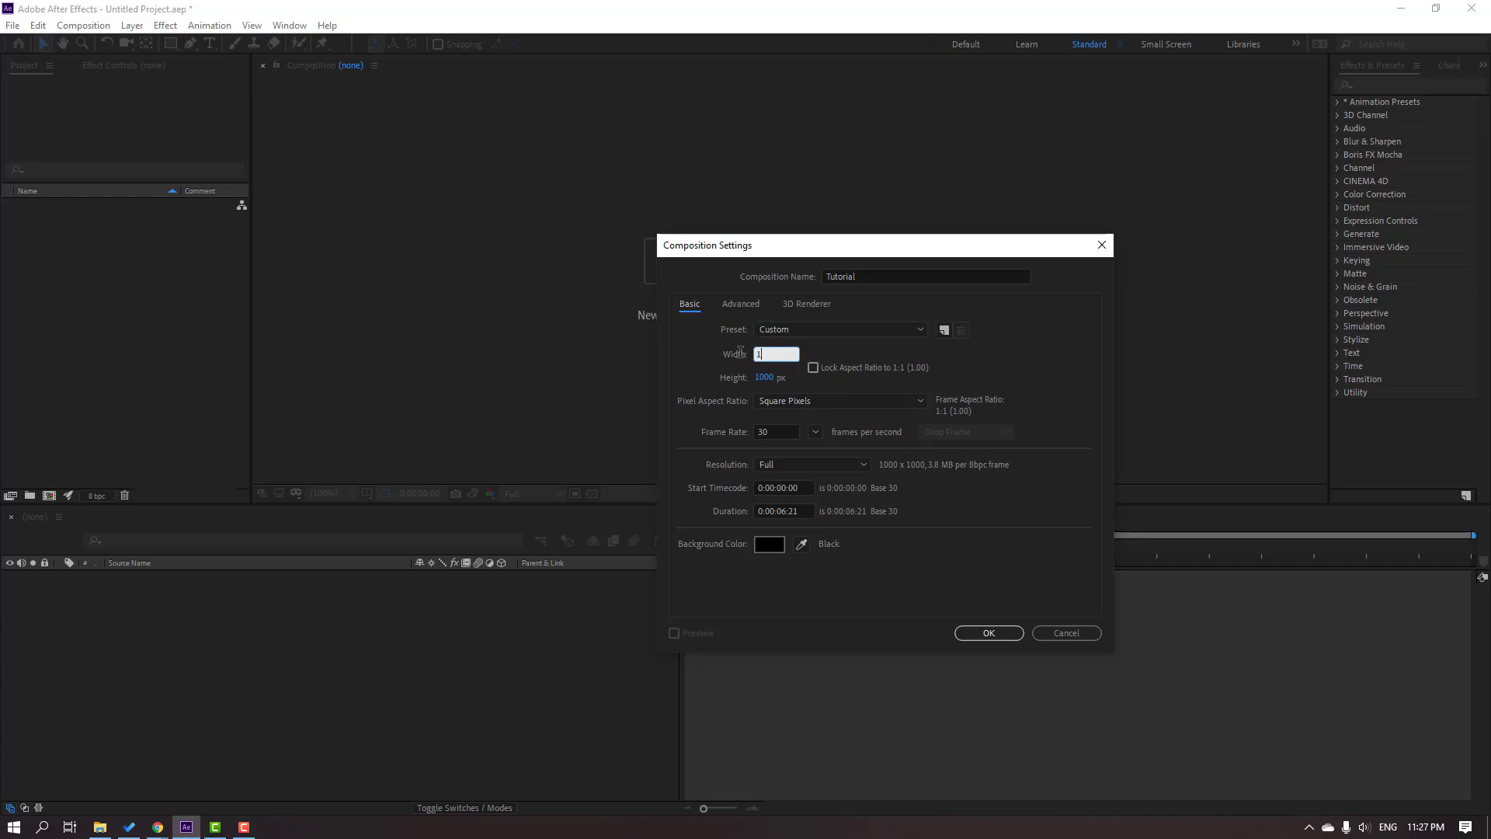
{"action": "type", "text": "920"}
{"action": "key", "text": "Return"}
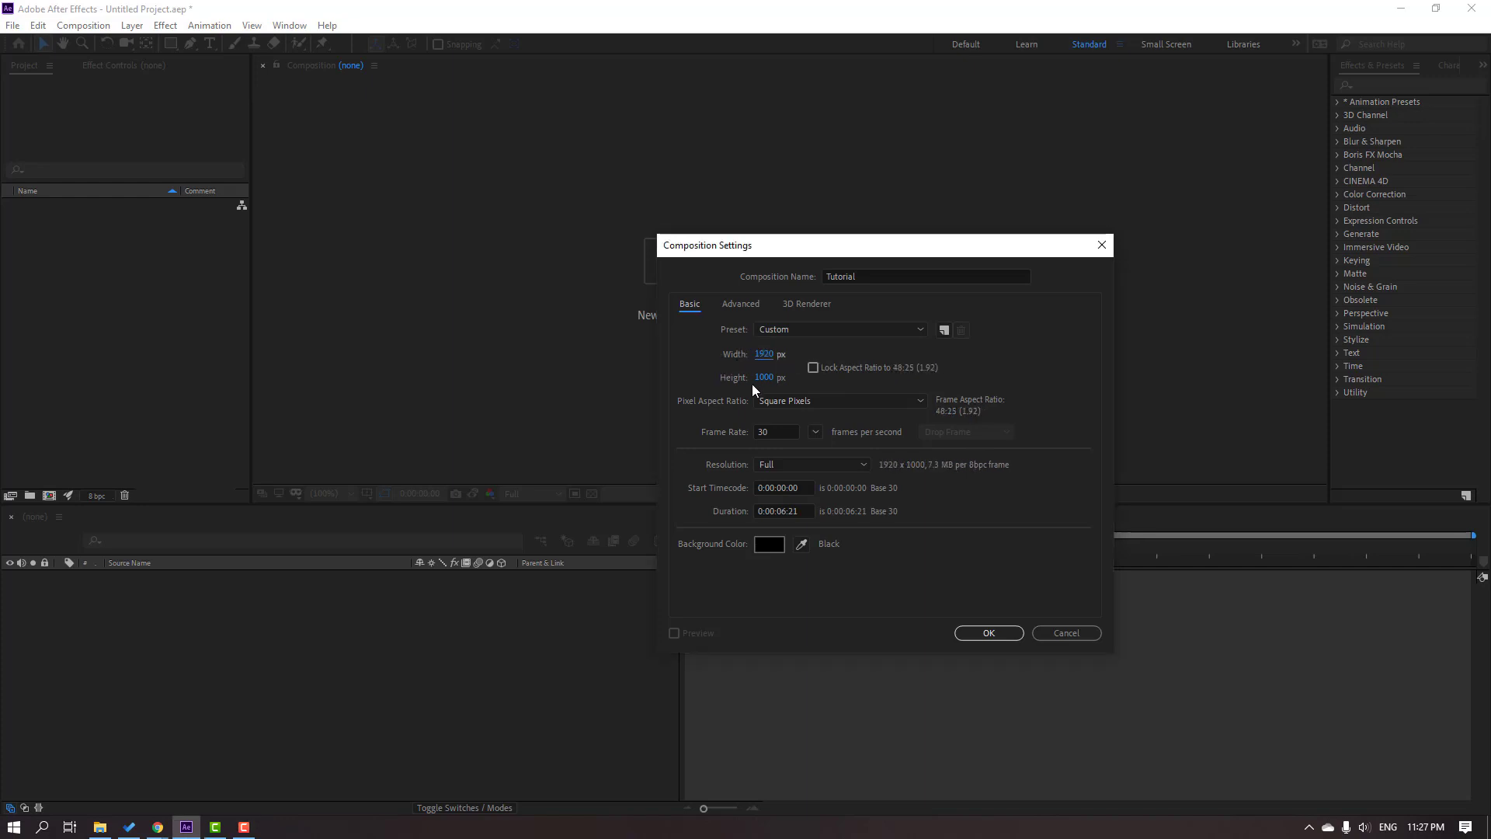
{"action": "left_click", "coordinate": [764, 381]}
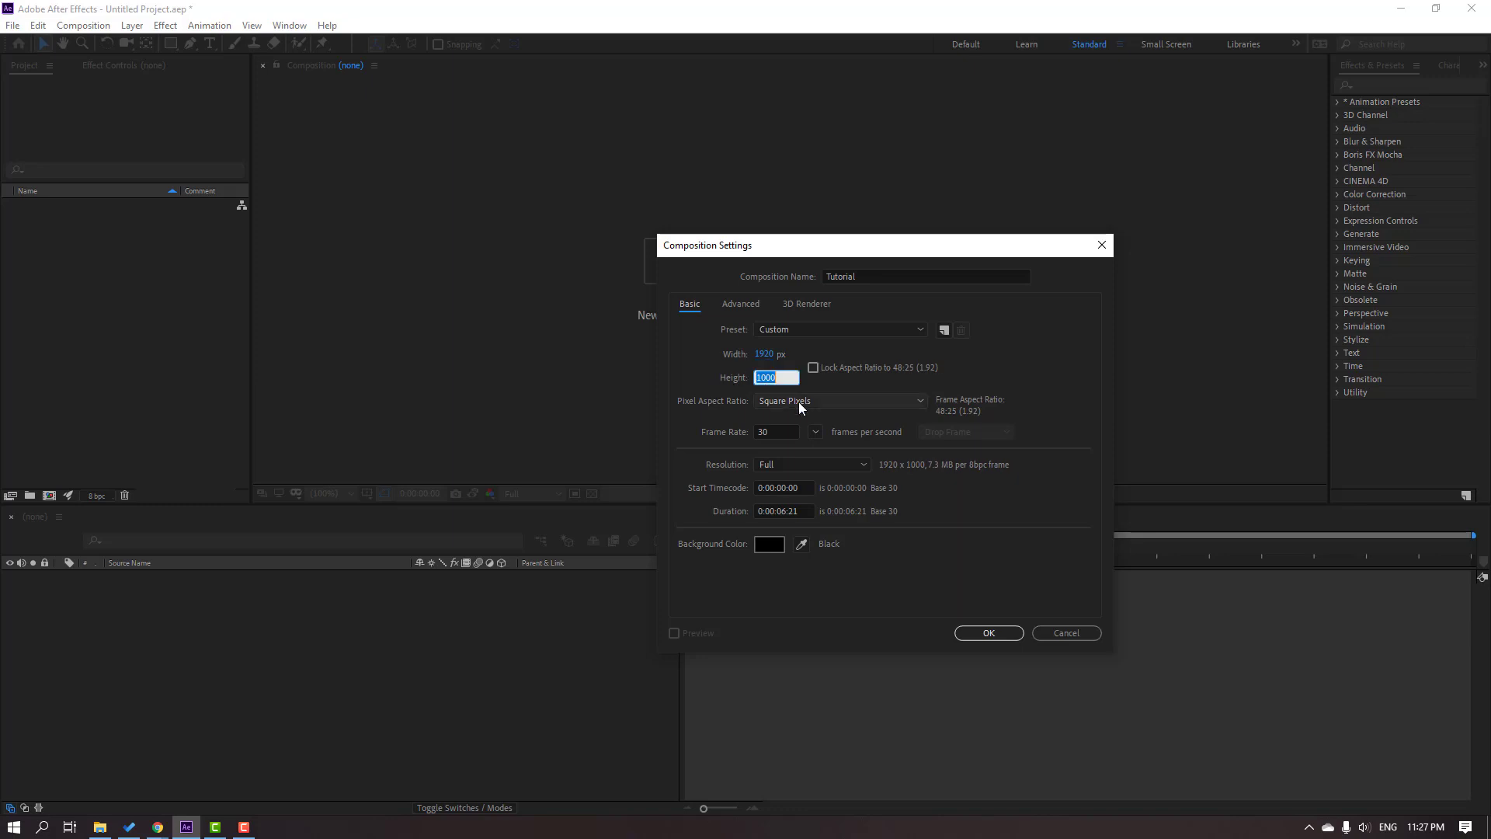
{"action": "type", "text": "1080"}
{"action": "key", "text": "Return"}
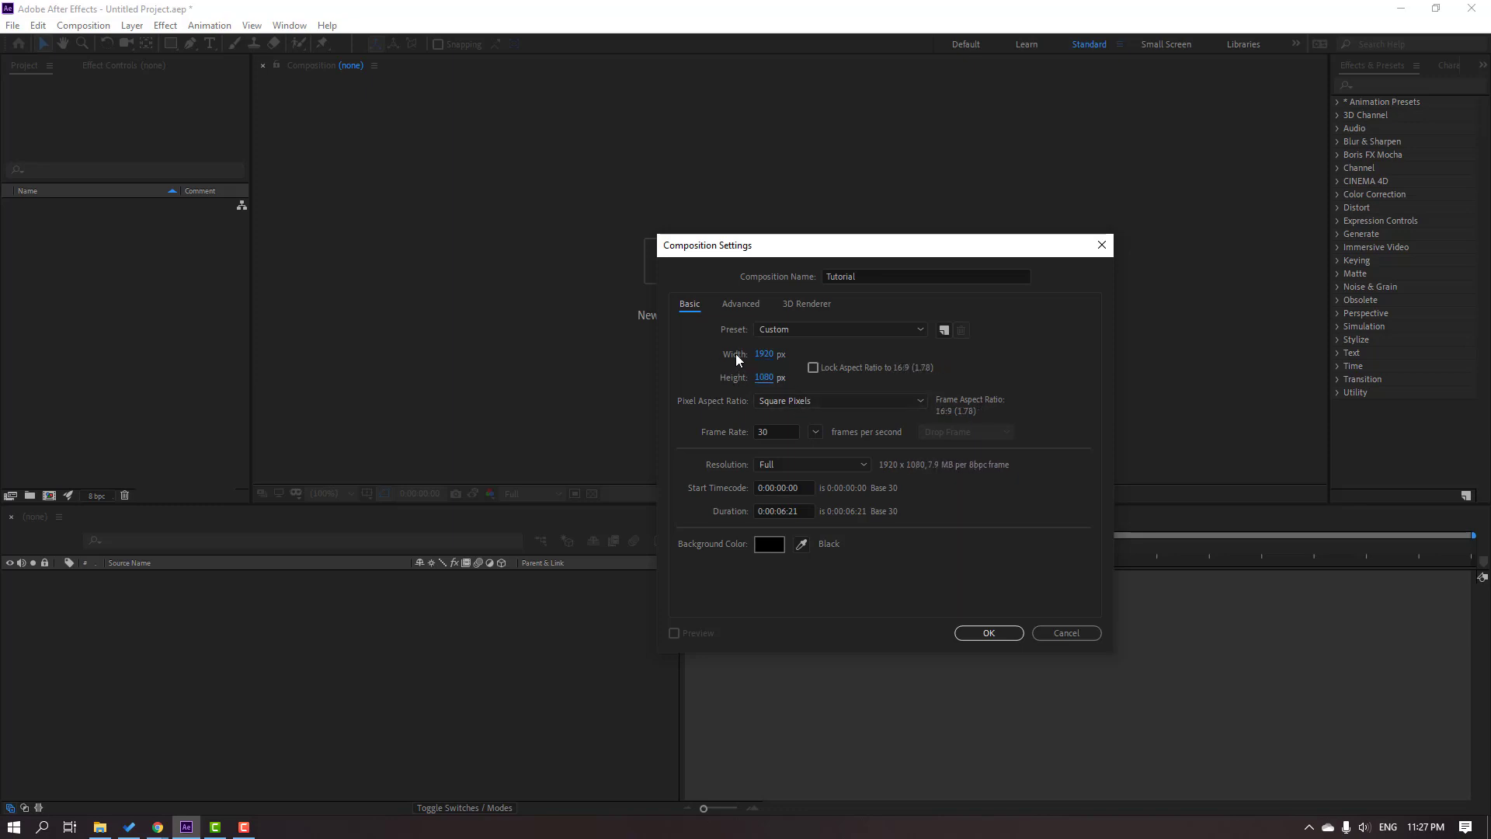
{"action": "left_click", "coordinate": [826, 330]}
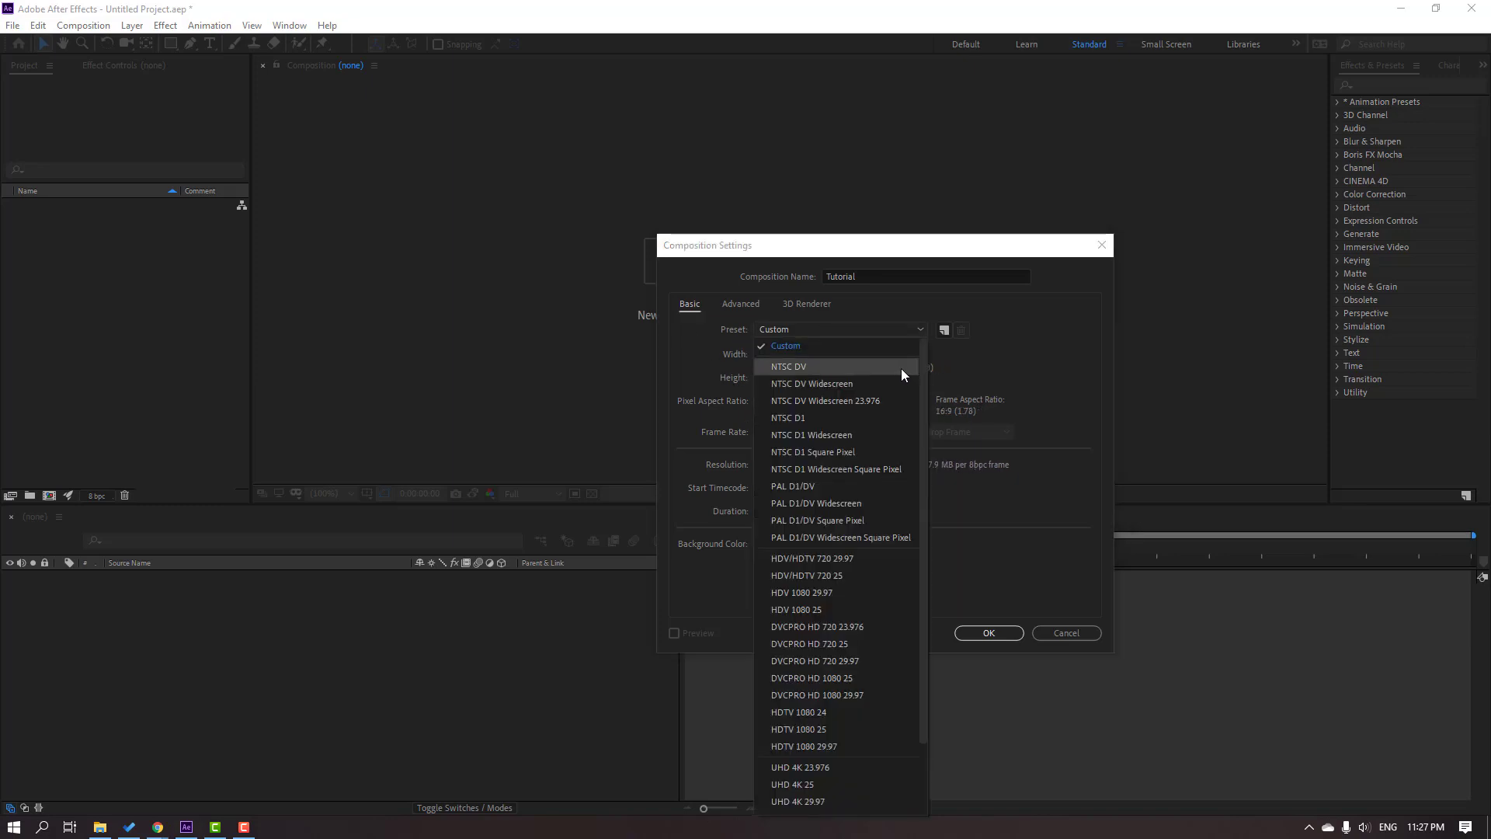
{"action": "left_click_drag", "start_coordinate": [926, 375], "coordinate": [925, 454]}
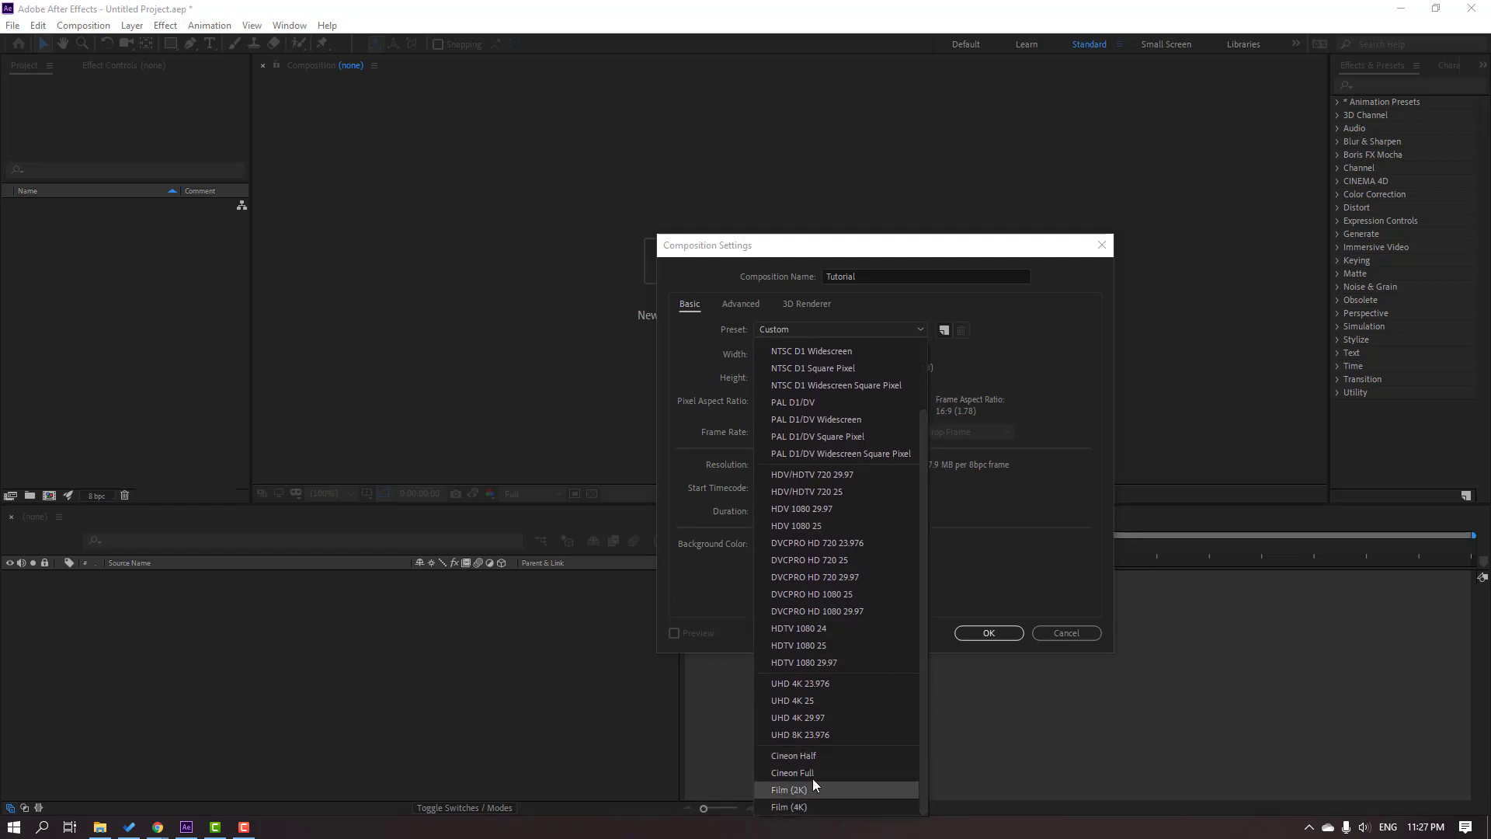
{"action": "scroll", "coordinate": [846, 617], "scroll_direction": "up", "scroll_amount": 2}
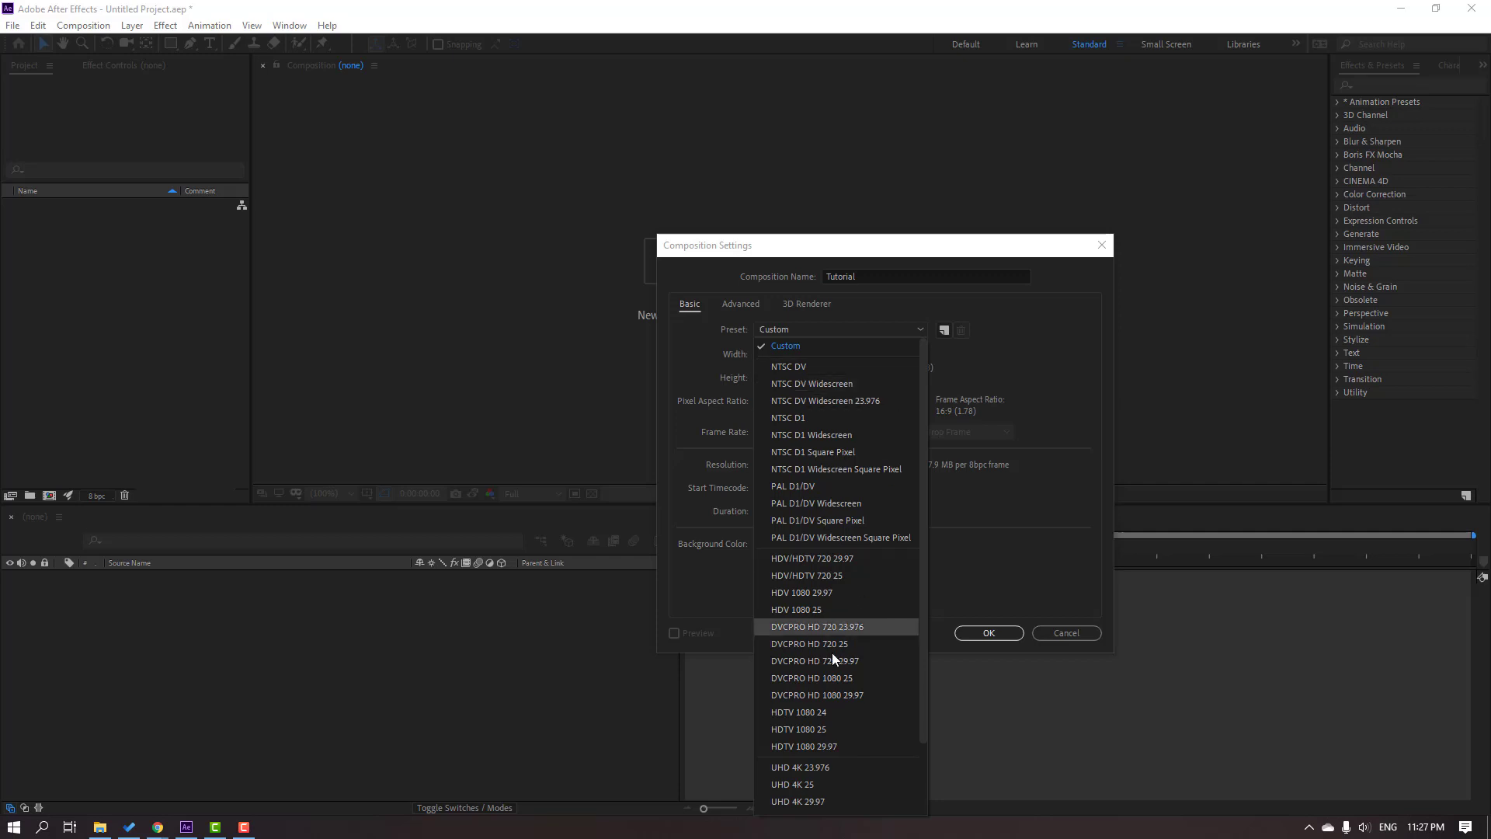
{"action": "left_click", "coordinate": [992, 379]}
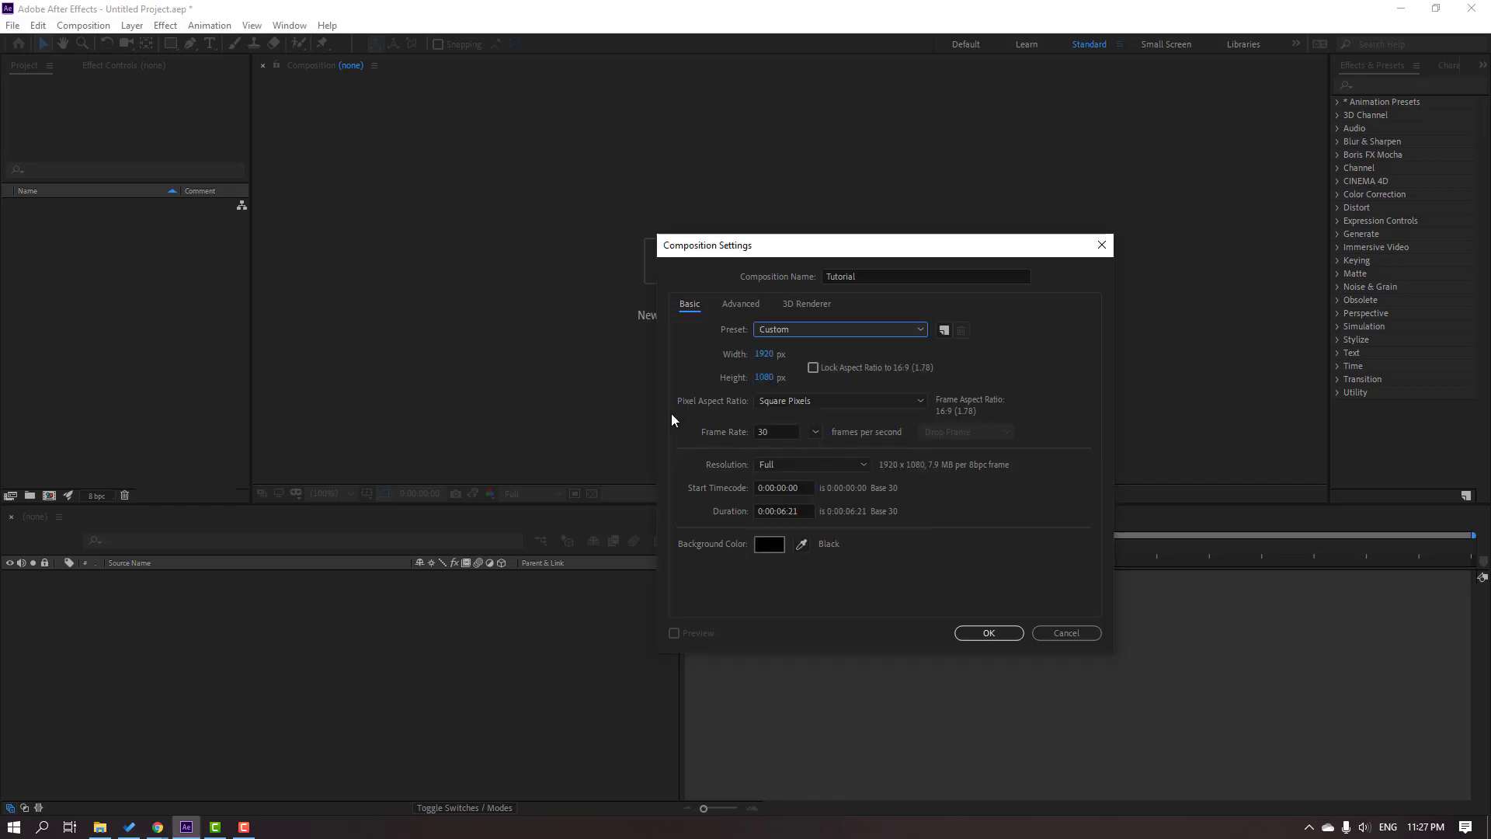
Keep Square Pixels and set the frame rate to 25 fps.
{"action": "left_click", "coordinate": [786, 401]}
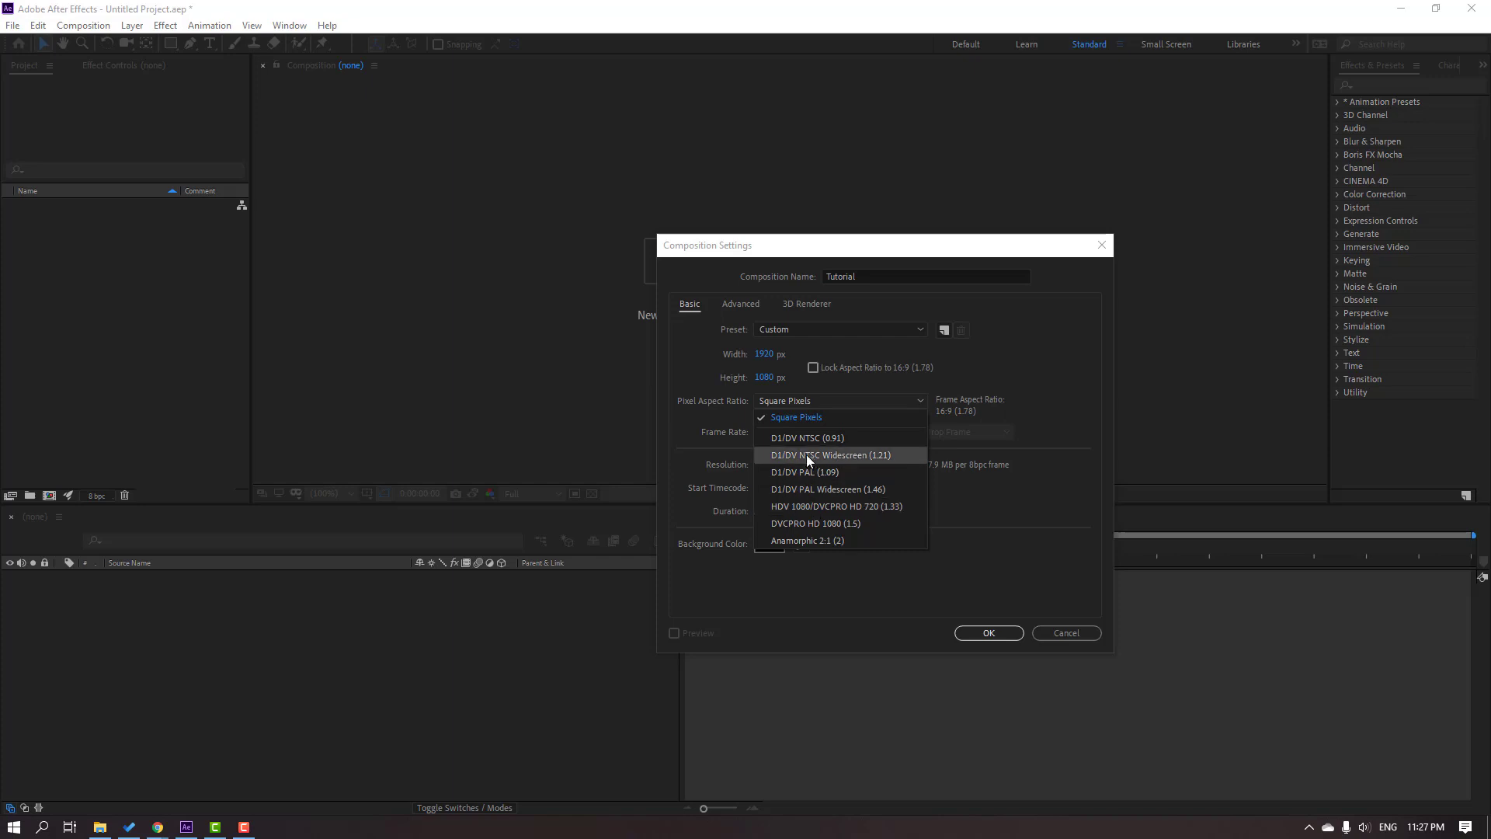
{"action": "left_click", "coordinate": [848, 418]}
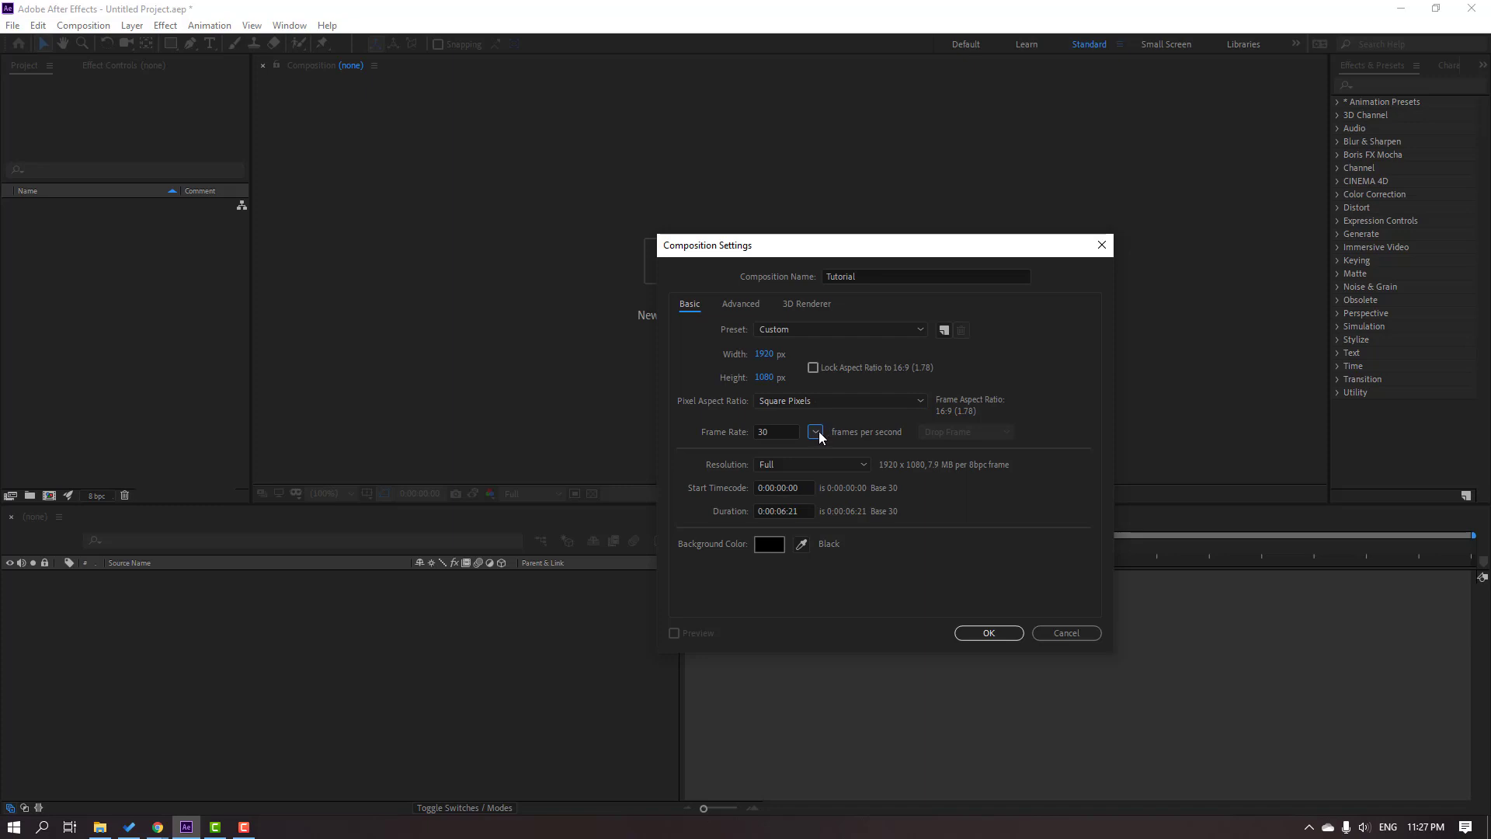
{"action": "left_click", "coordinate": [822, 433]}
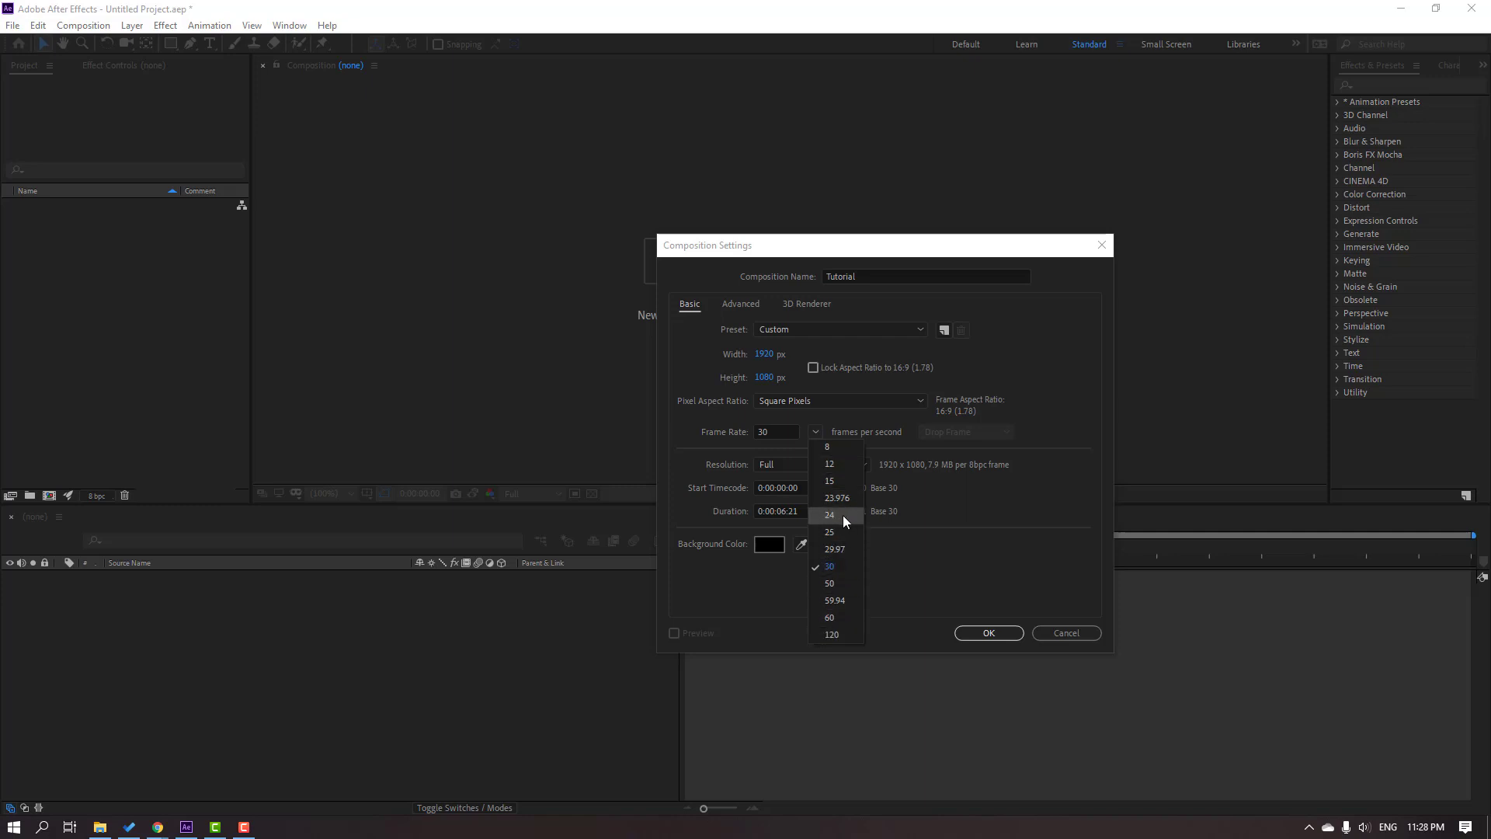
{"action": "left_click", "coordinate": [831, 534]}
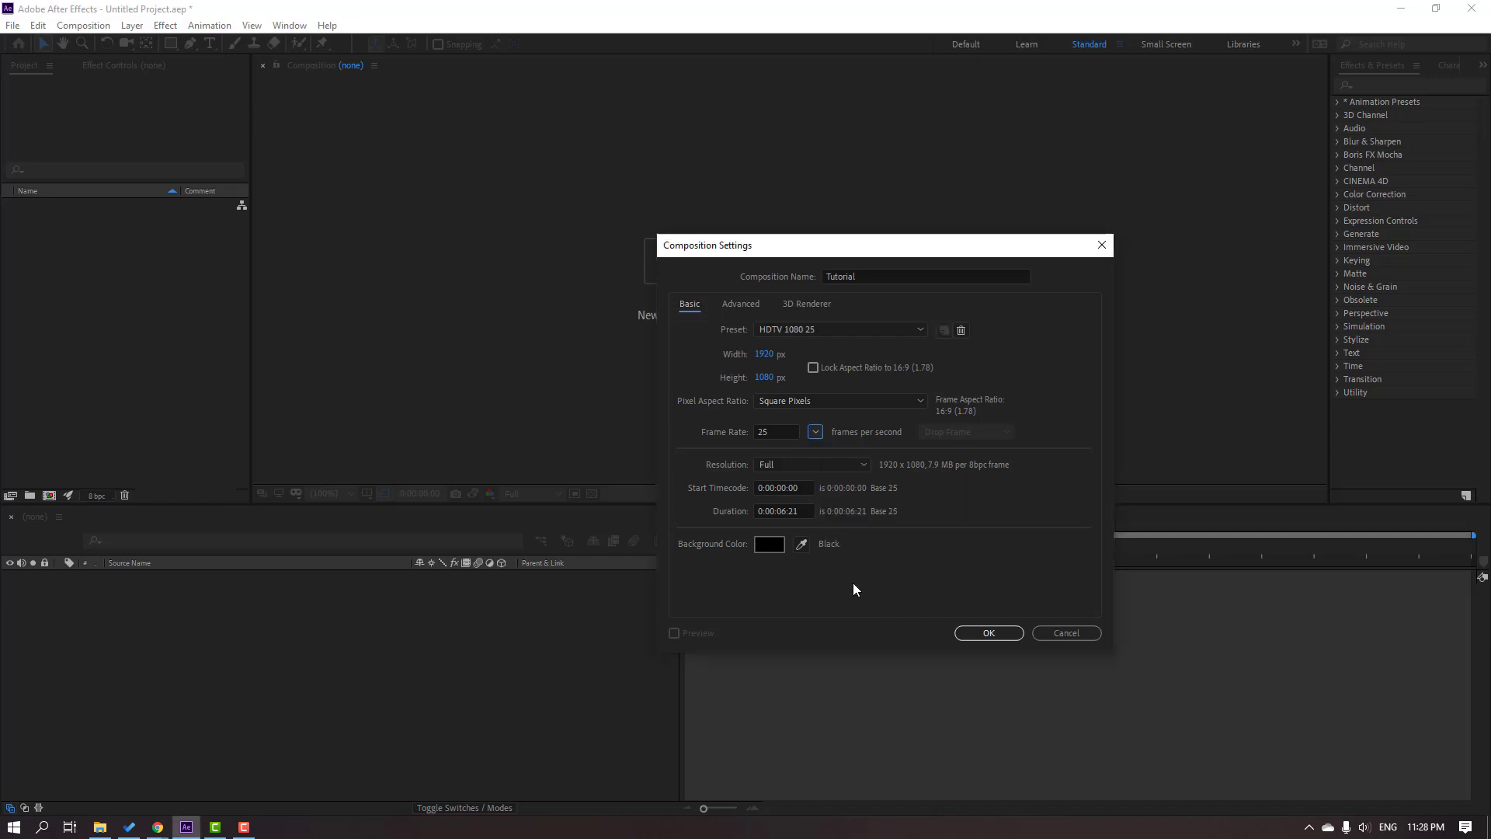
Keep Full resolution and 0:00:00:00 start timecode, and set Duration to 0:00:10:00.
{"action": "key", "text": "Tab"}
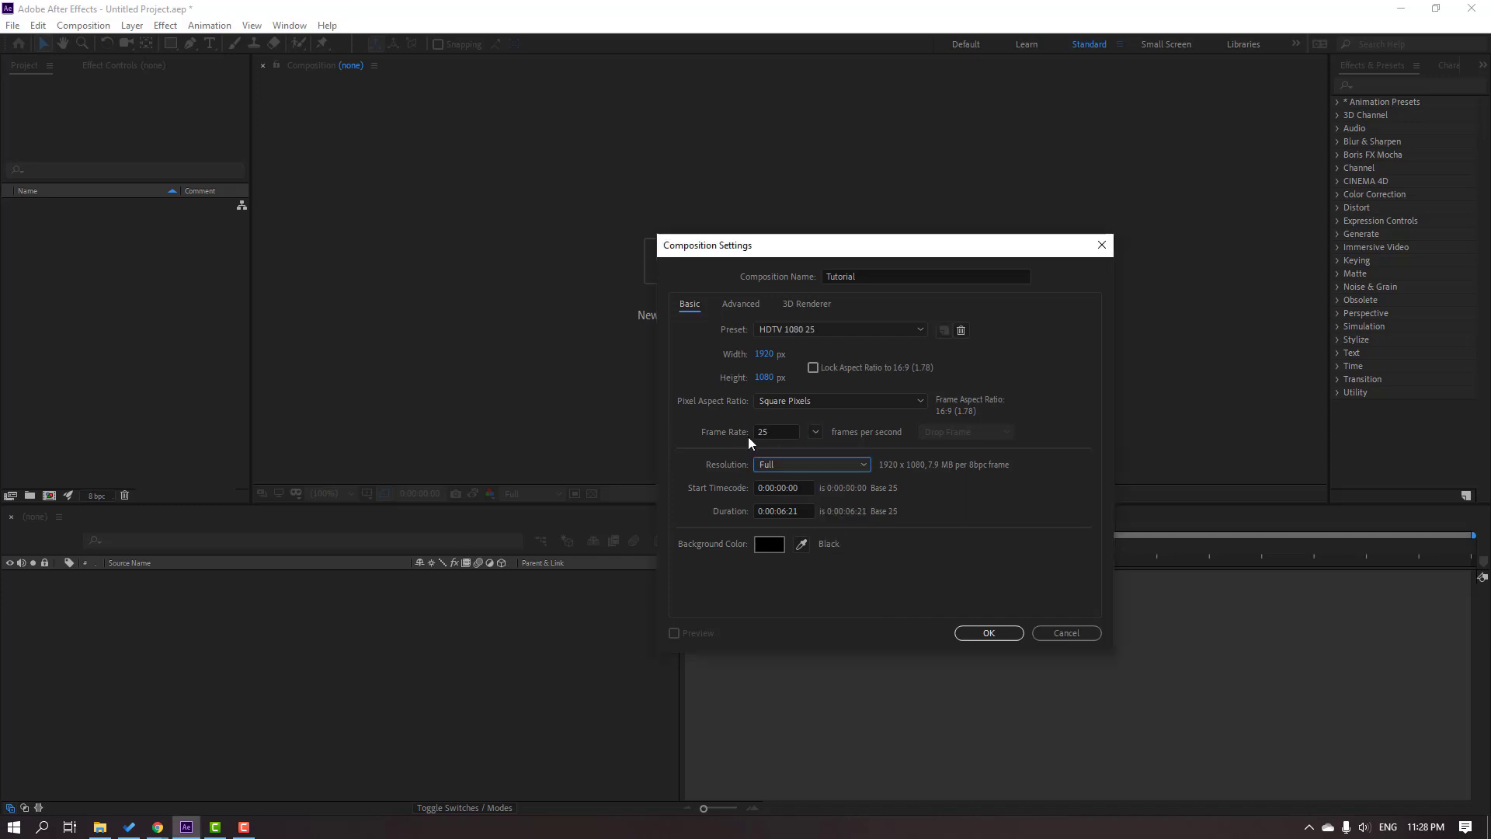
{"action": "left_click", "coordinate": [790, 463]}
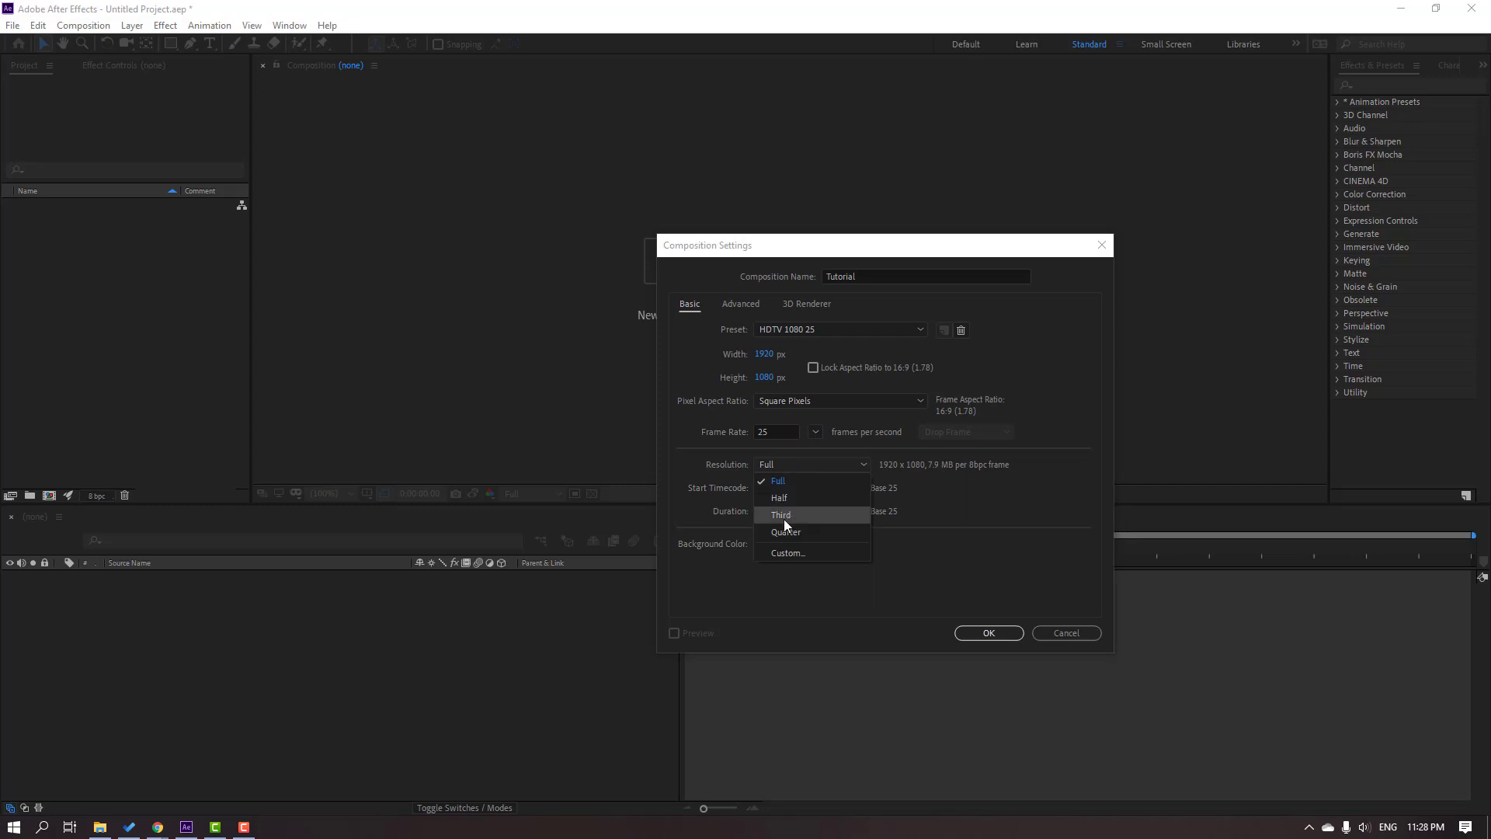
{"action": "left_click", "coordinate": [720, 504]}
{"action": "left_click_drag", "start_coordinate": [916, 246], "coordinate": [833, 237]}
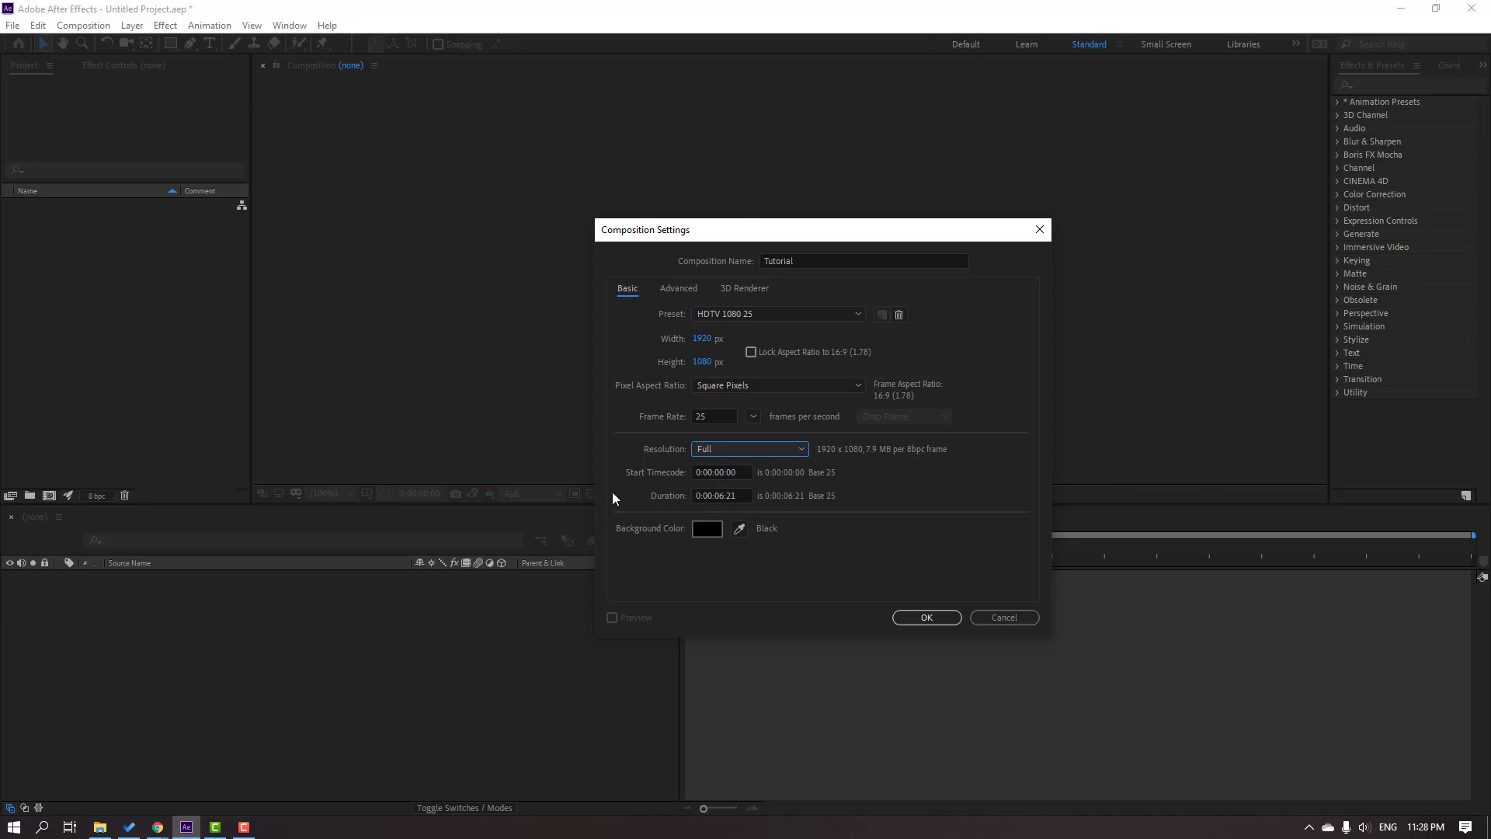
{"action": "left_click", "coordinate": [741, 478]}
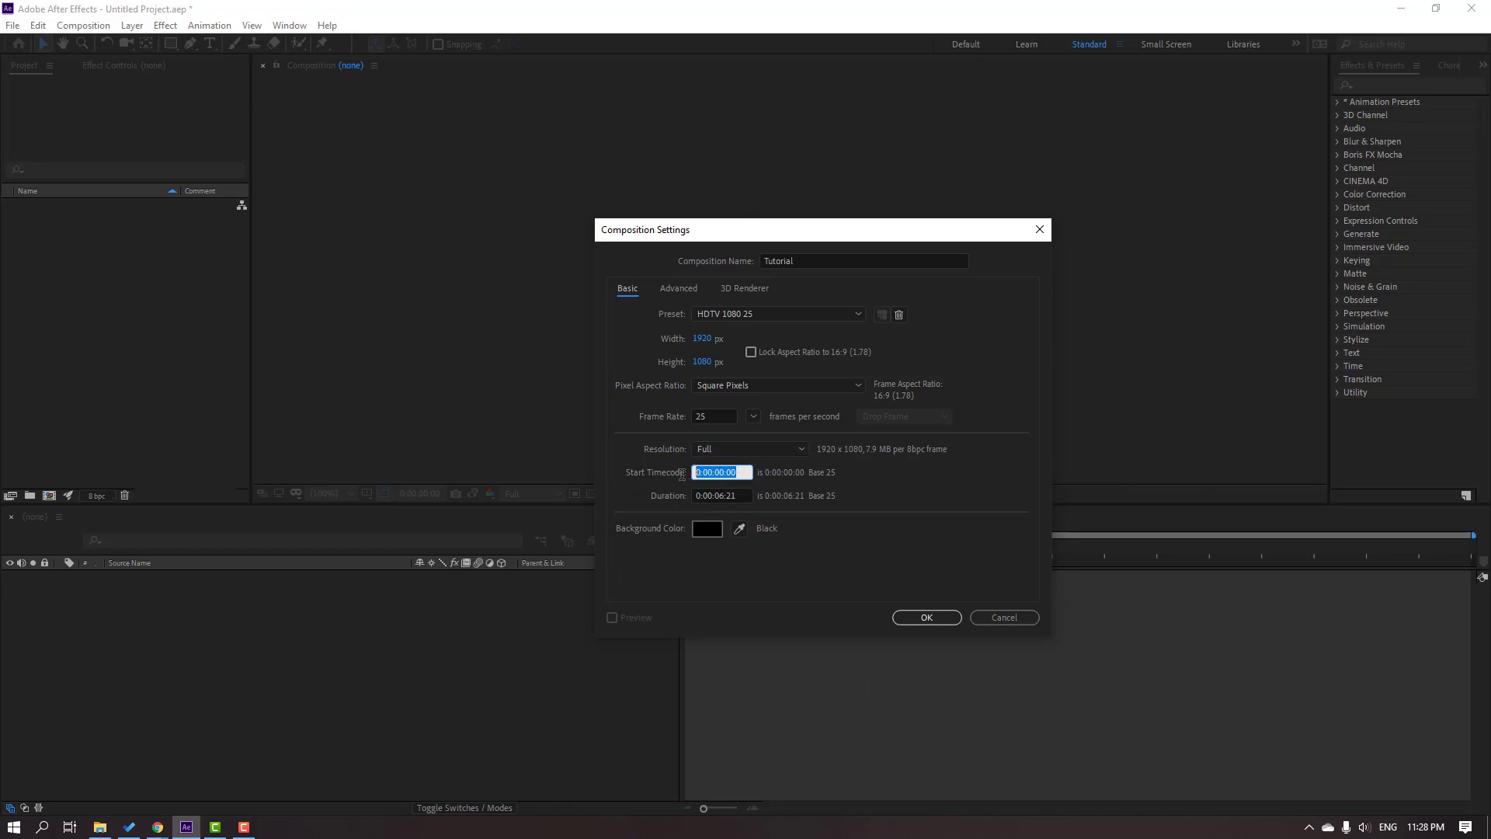
{"action": "left_click", "coordinate": [741, 472]}
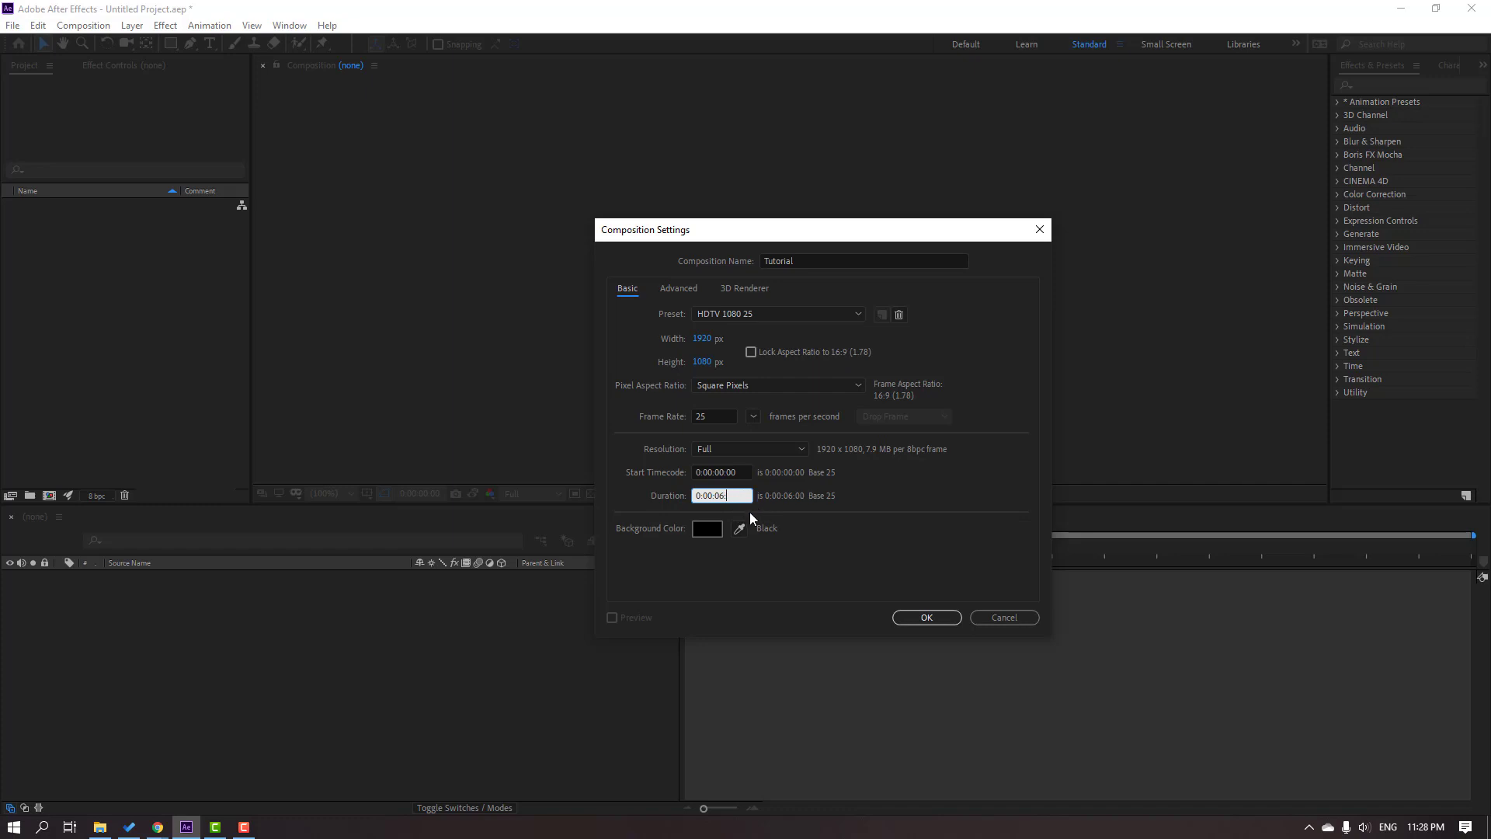
{"action": "double_click", "coordinate": [724, 497]}
{"action": "type", "text": "10"}
{"action": "left_click", "coordinate": [748, 595]}
Set the background colour to black (000000) and create the Tutorial composition.
{"action": "left_click", "coordinate": [710, 530]}
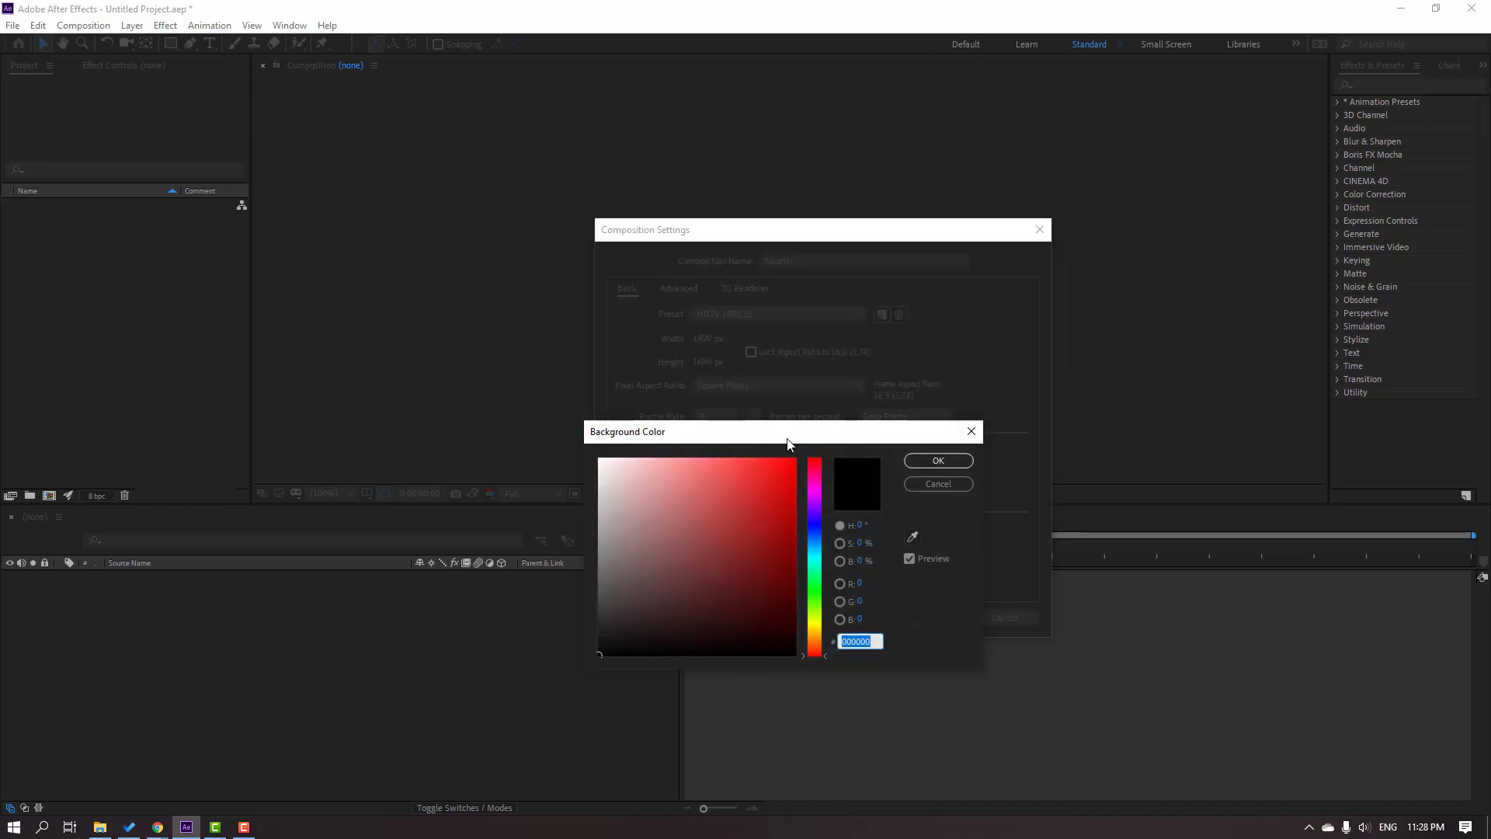
{"action": "left_click_drag", "start_coordinate": [789, 435], "coordinate": [602, 208]}
{"action": "left_click_drag", "start_coordinate": [419, 256], "coordinate": [412, 357]}
{"action": "left_click", "coordinate": [730, 266]}
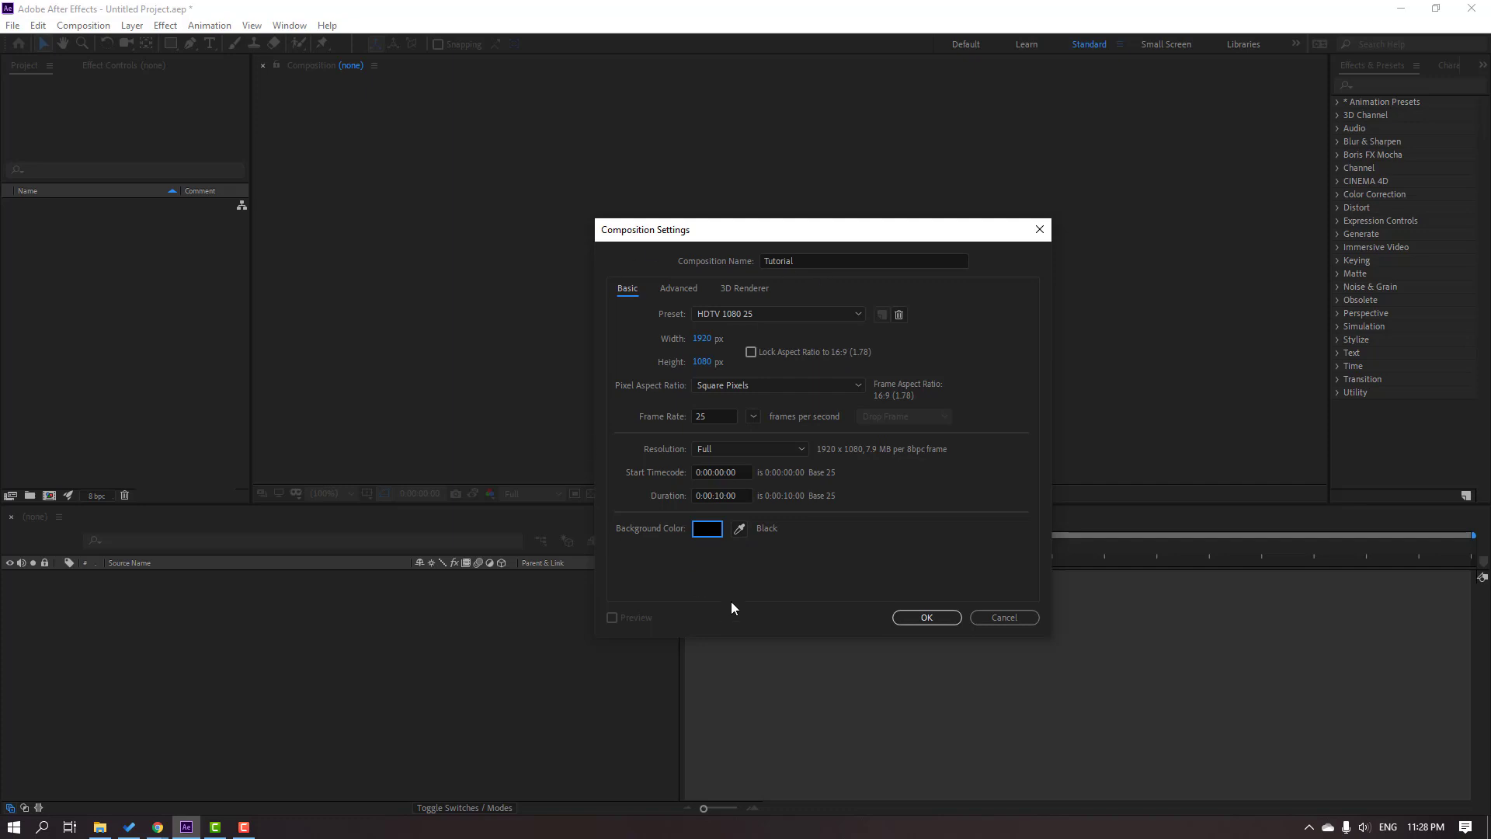
{"action": "left_click", "coordinate": [740, 529]}
{"action": "left_click", "coordinate": [702, 531]}
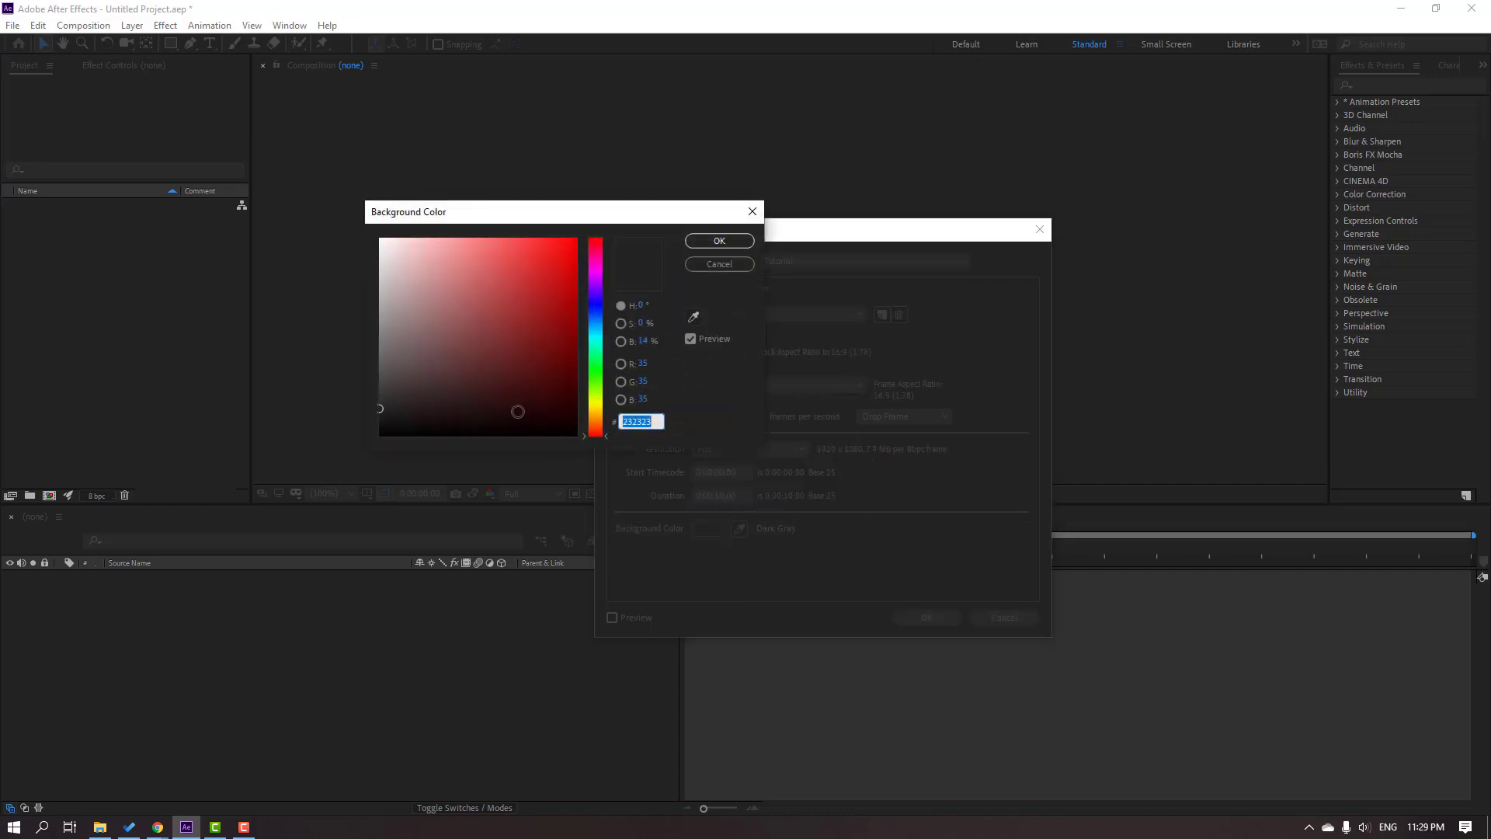
{"action": "left_click", "coordinate": [379, 435]}
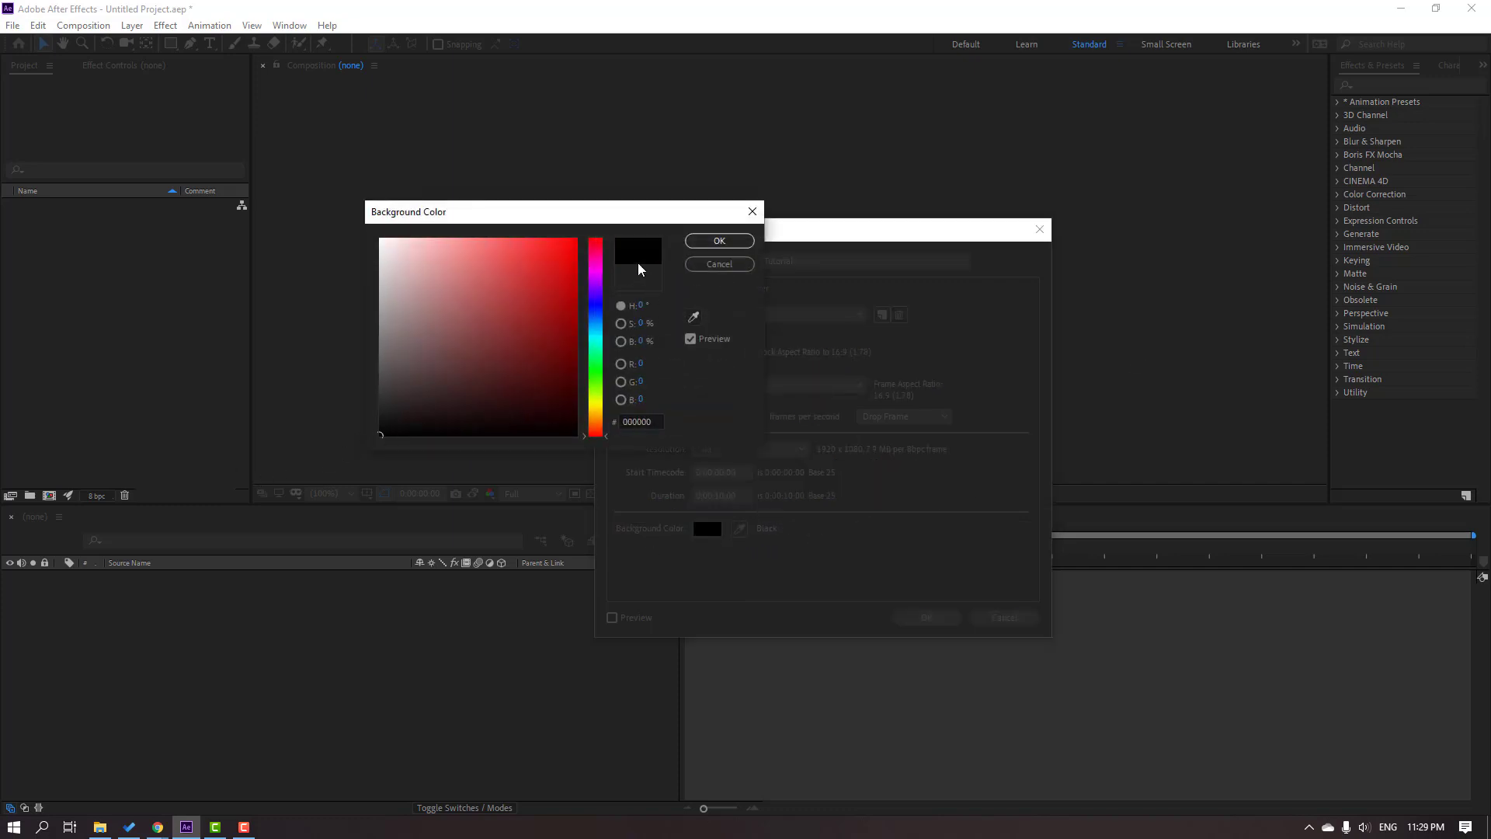
{"action": "left_click", "coordinate": [708, 246]}
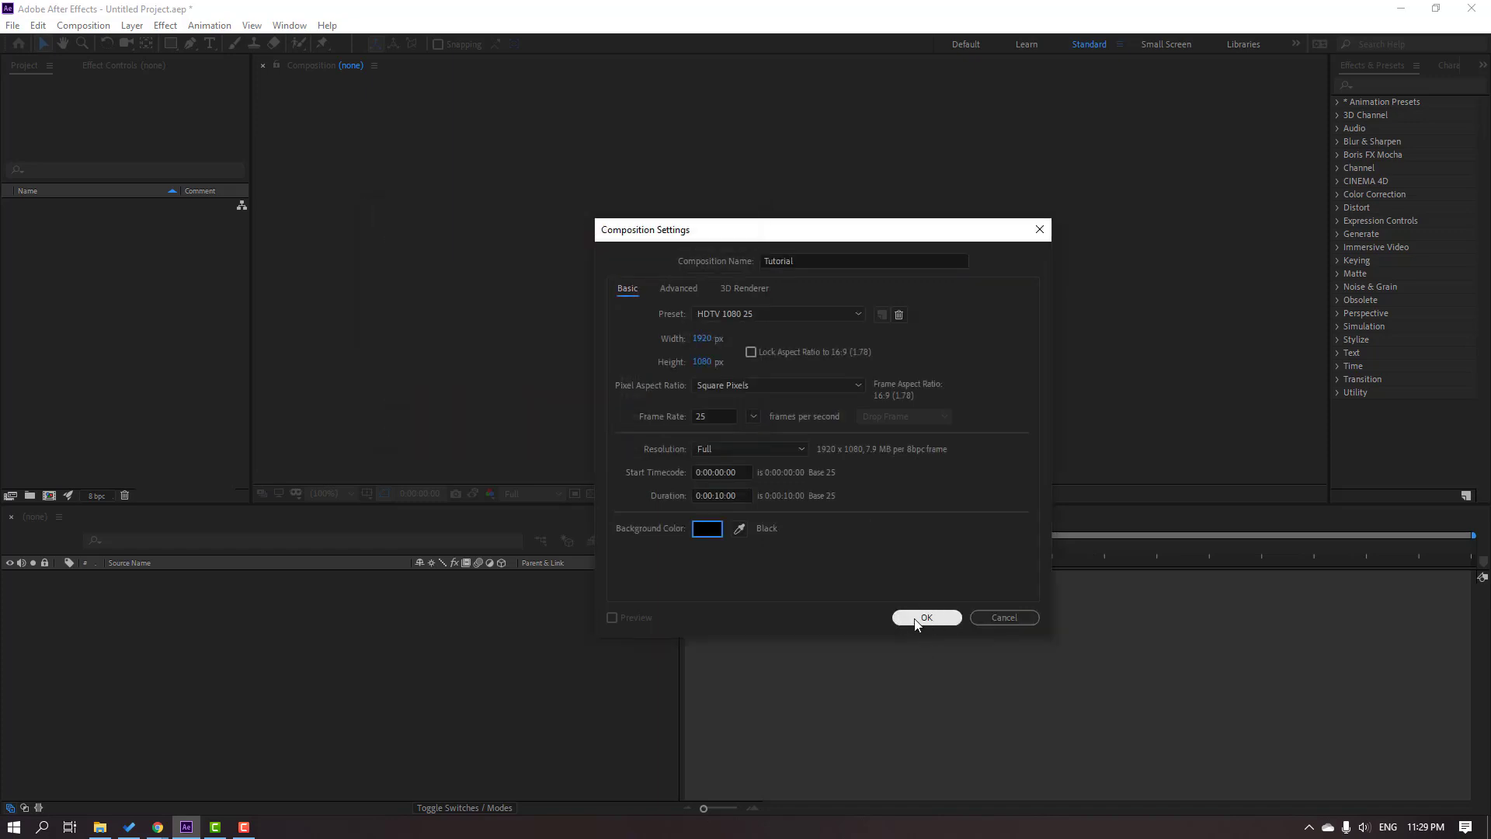
{"action": "left_click", "coordinate": [917, 621]}
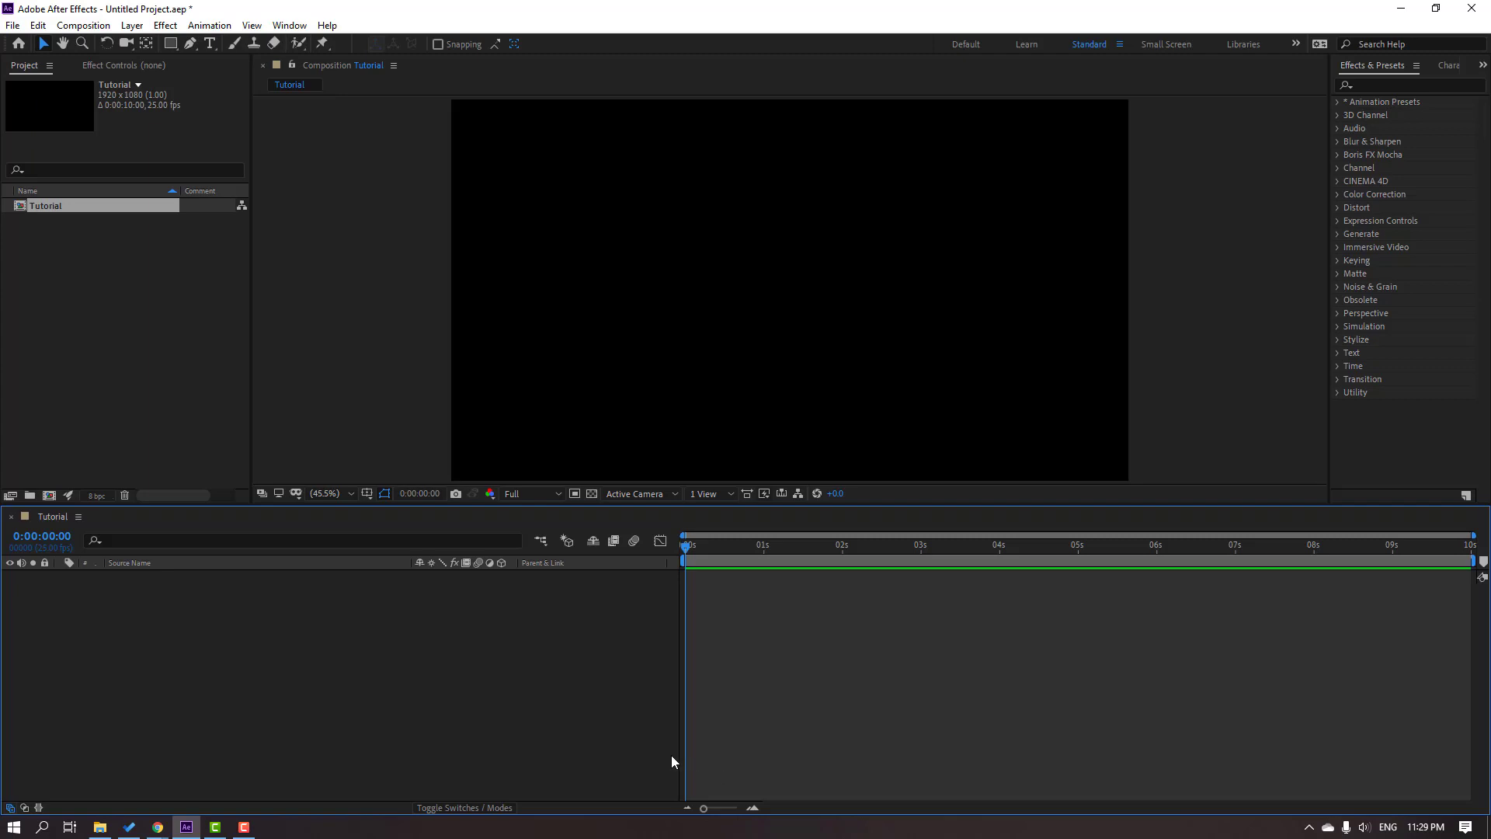
Select Tutorial in the Project panel to view its size and duration, then open the Composition menu.
{"action": "left_click", "coordinate": [43, 223]}
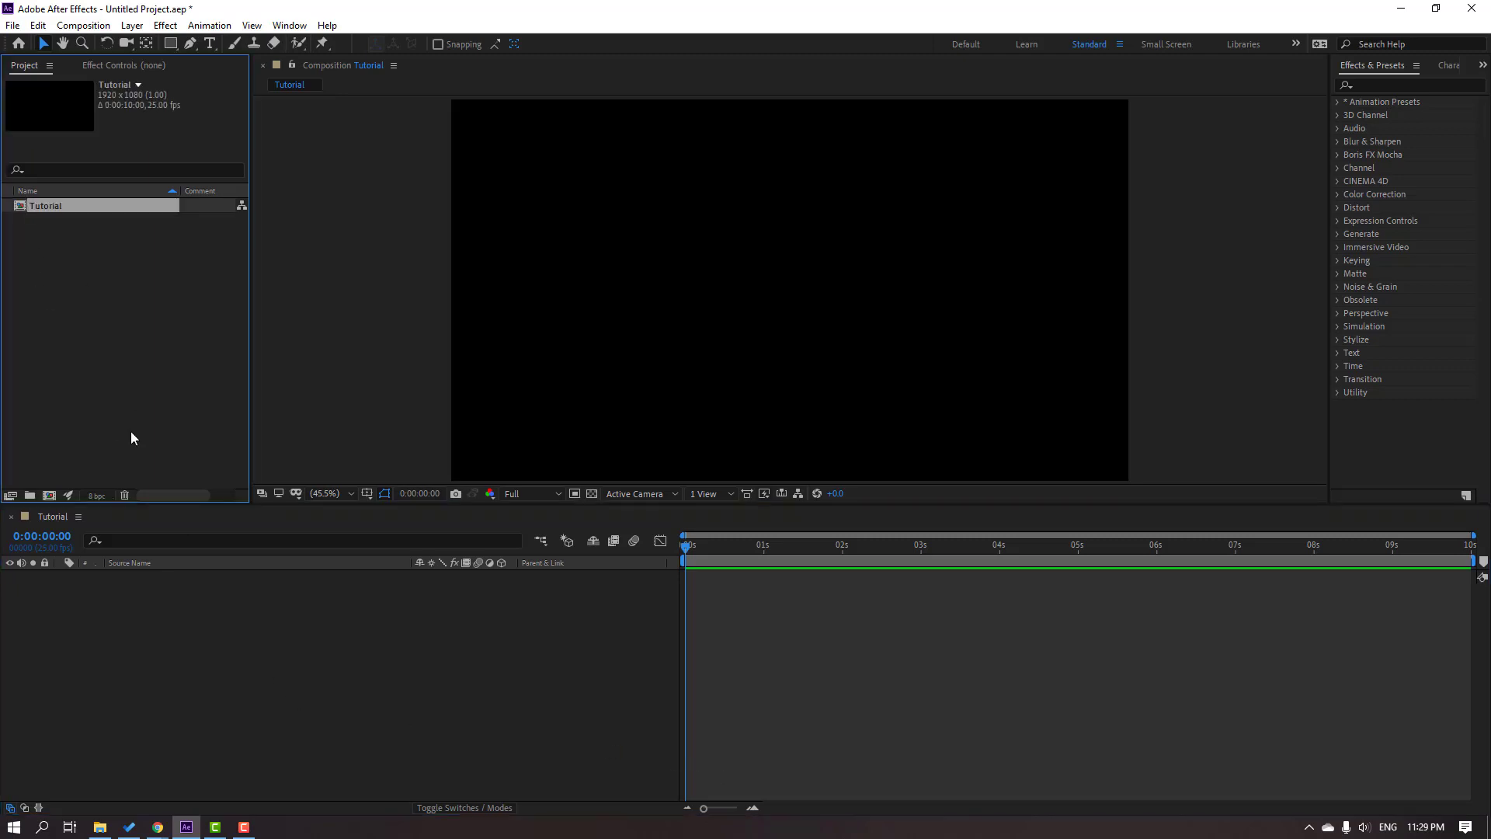
{"action": "left_click", "coordinate": [44, 236]}
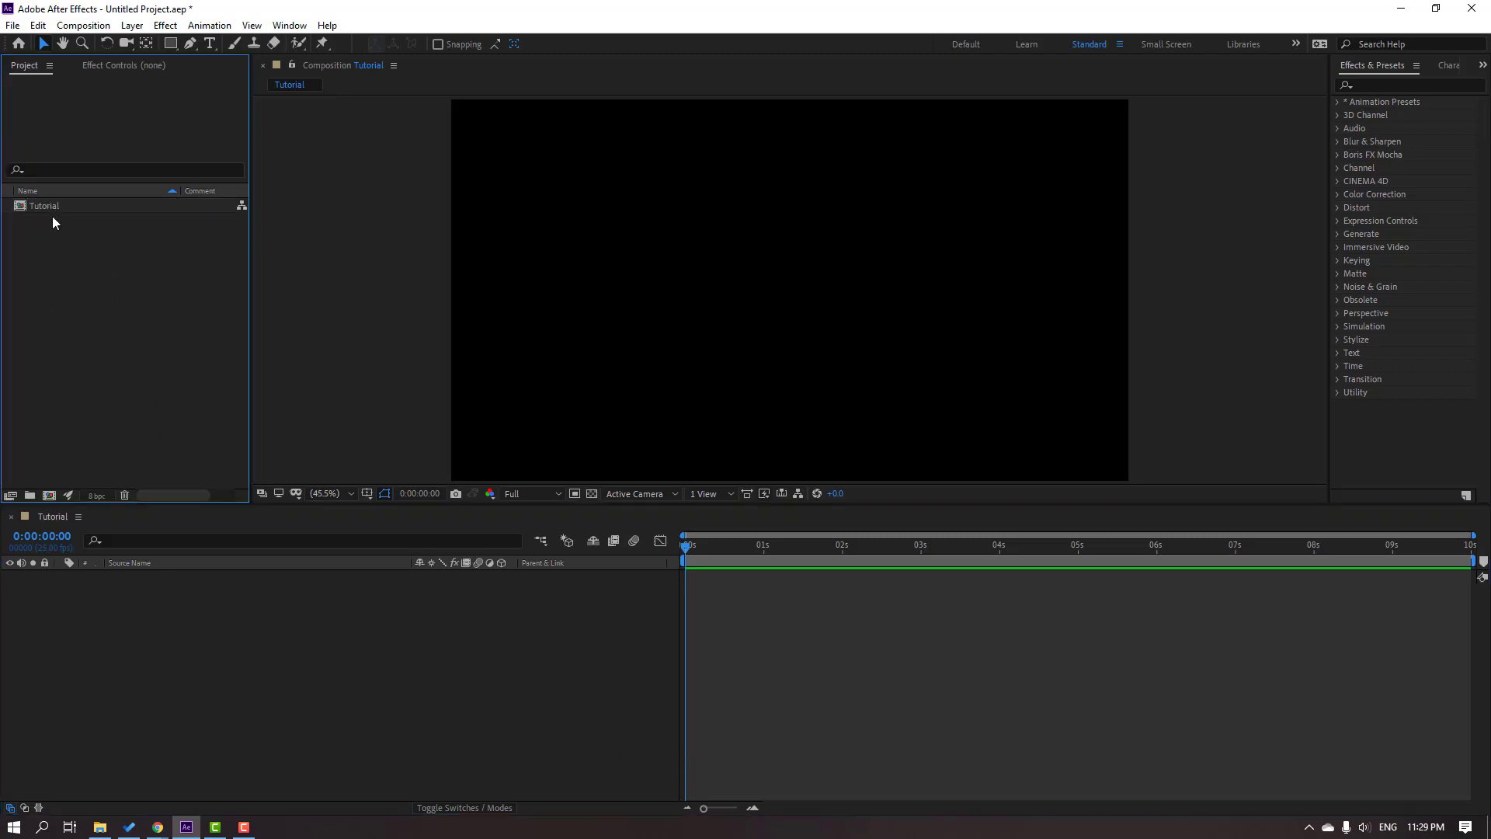
{"action": "left_click", "coordinate": [31, 206]}
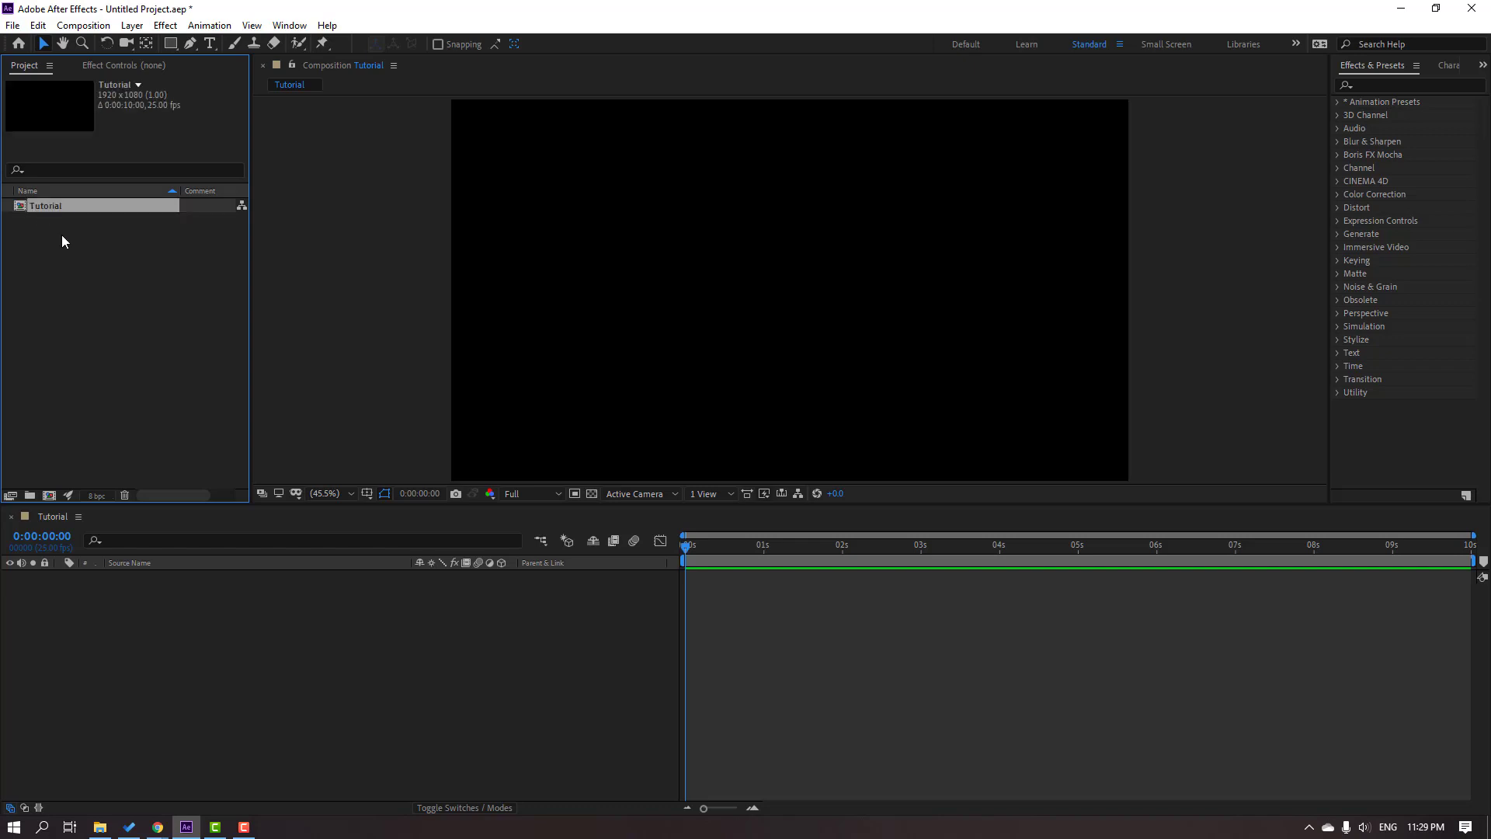
{"action": "left_click", "coordinate": [48, 222]}
{"action": "left_click", "coordinate": [40, 206]}
{"action": "left_click", "coordinate": [83, 25]}
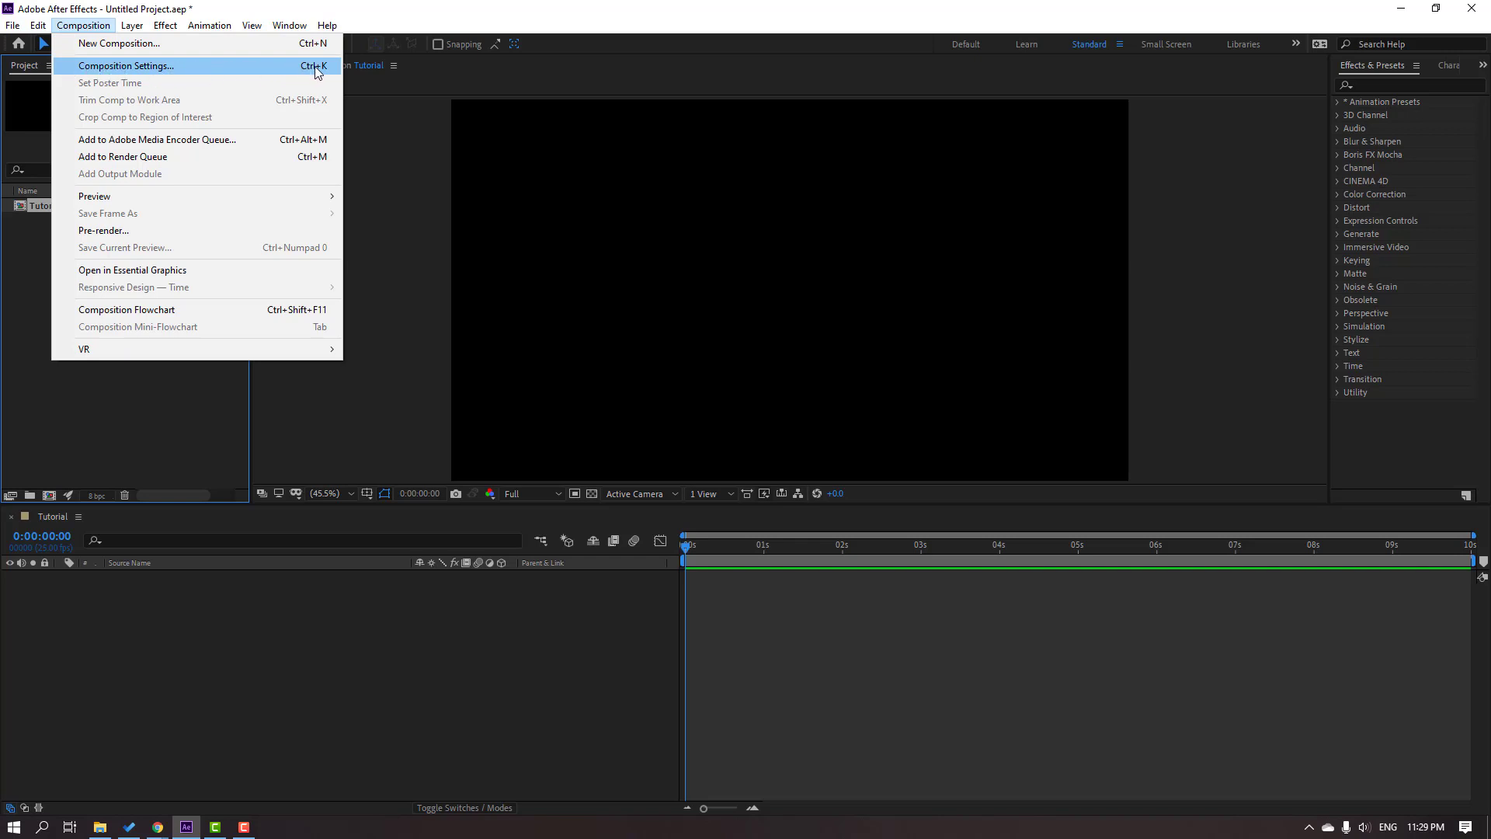
{"action": "left_click", "coordinate": [149, 69]}
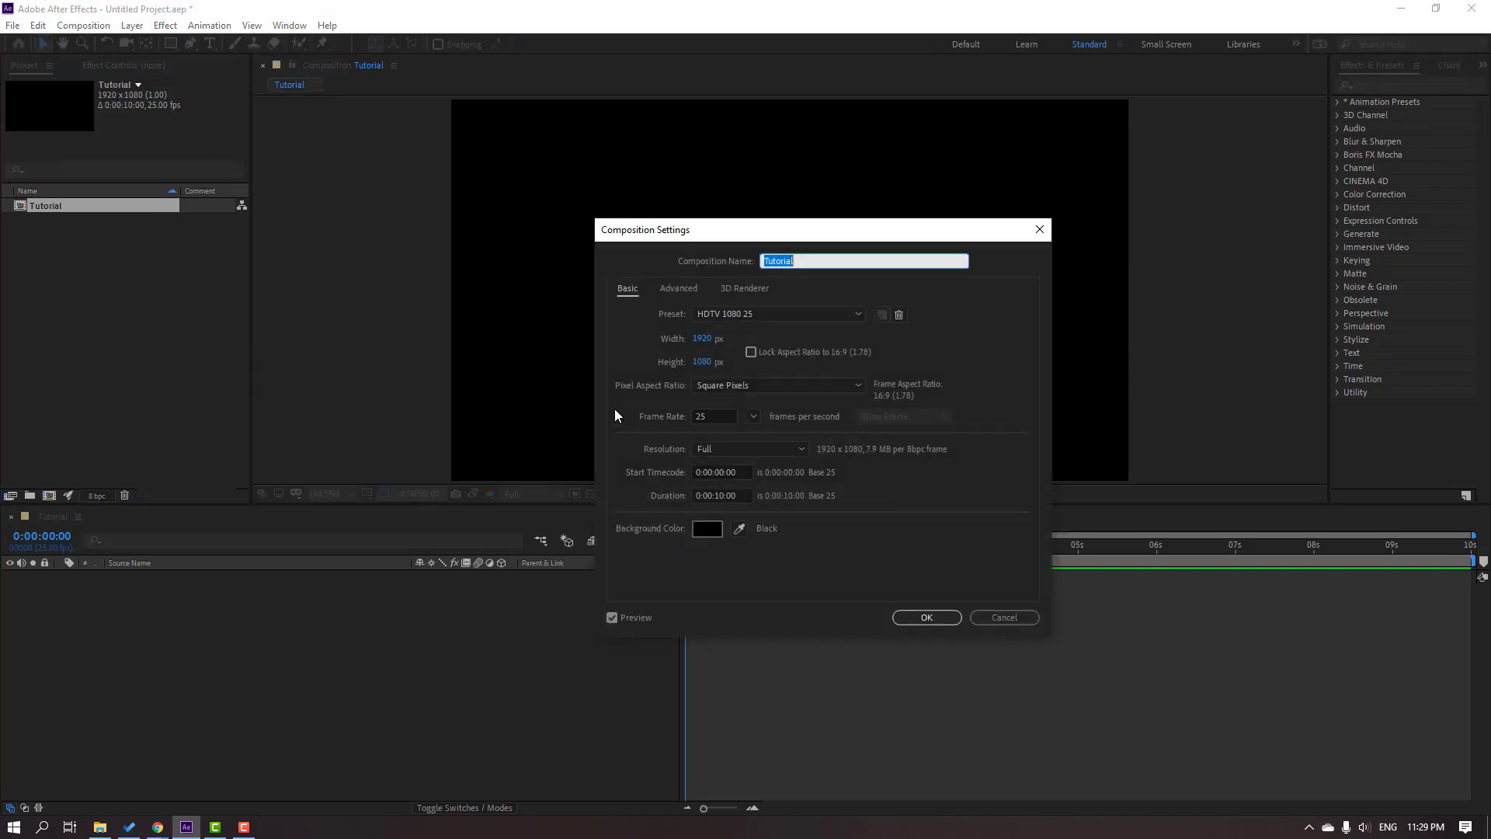
{"action": "left_click_drag", "start_coordinate": [807, 229], "coordinate": [777, 205]}
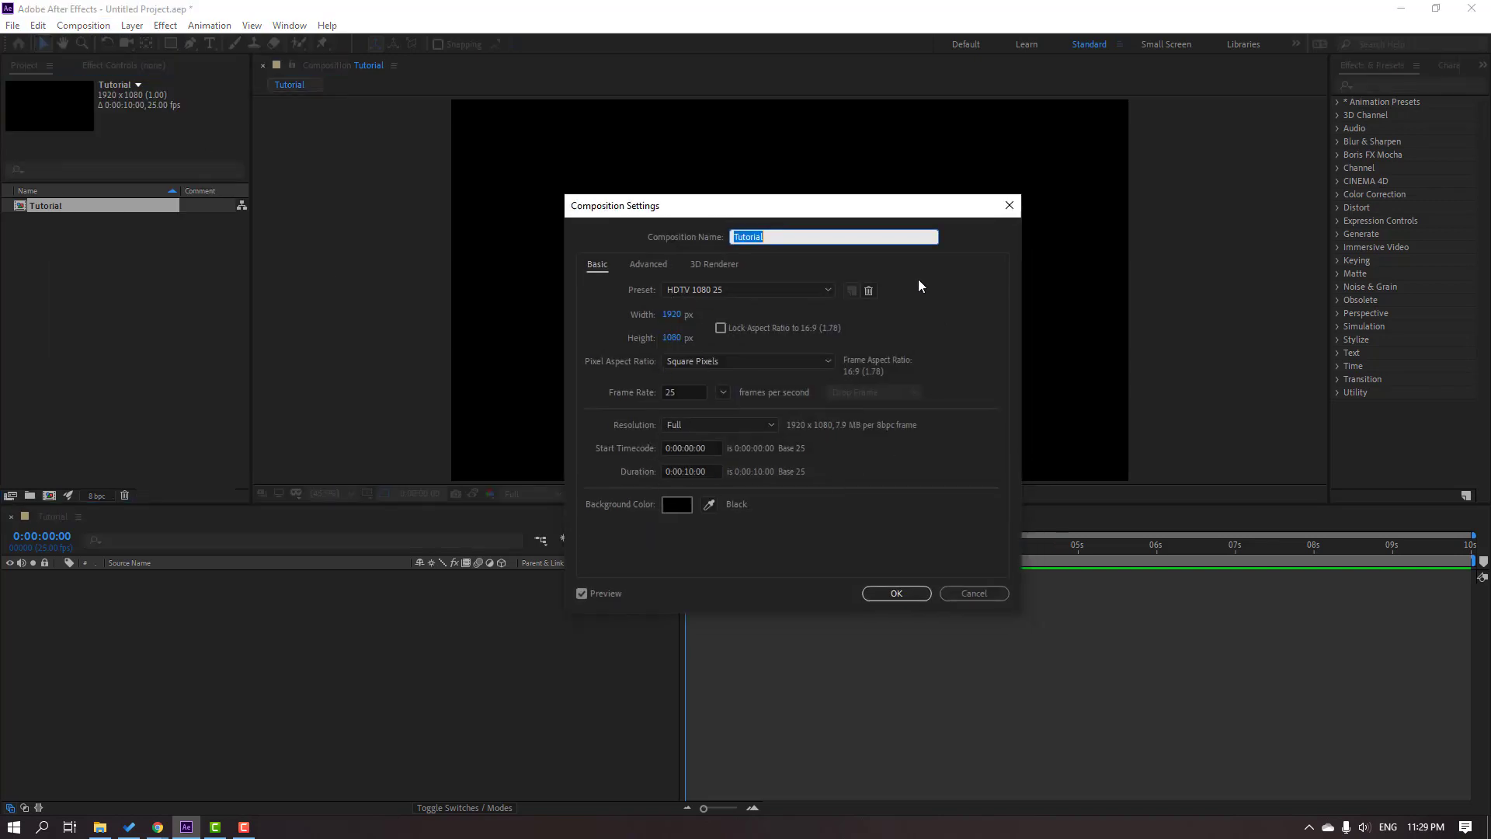
{"action": "left_click", "coordinate": [1001, 598]}
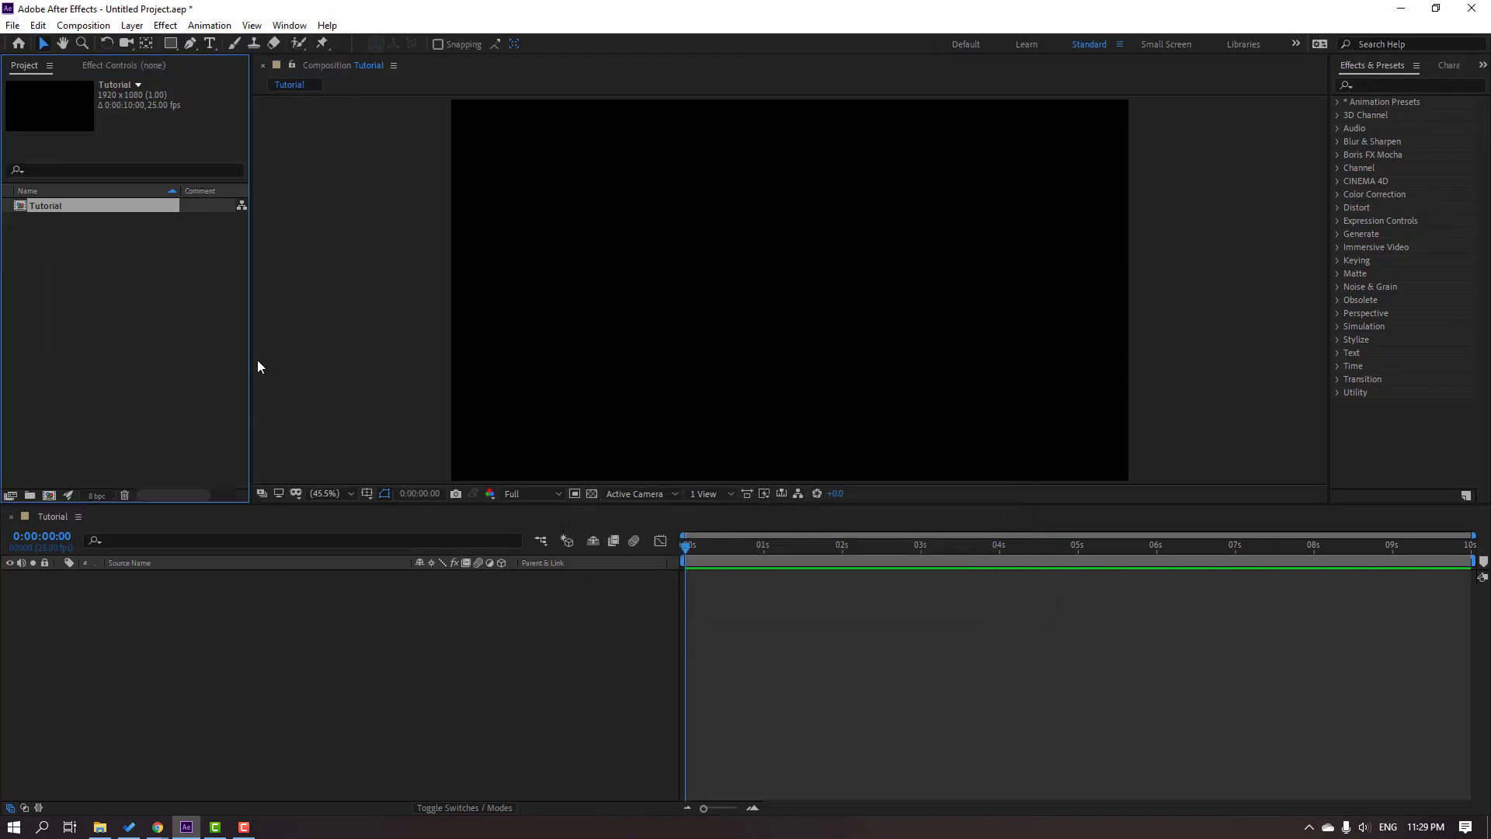
{"action": "left_click", "coordinate": [168, 705]}
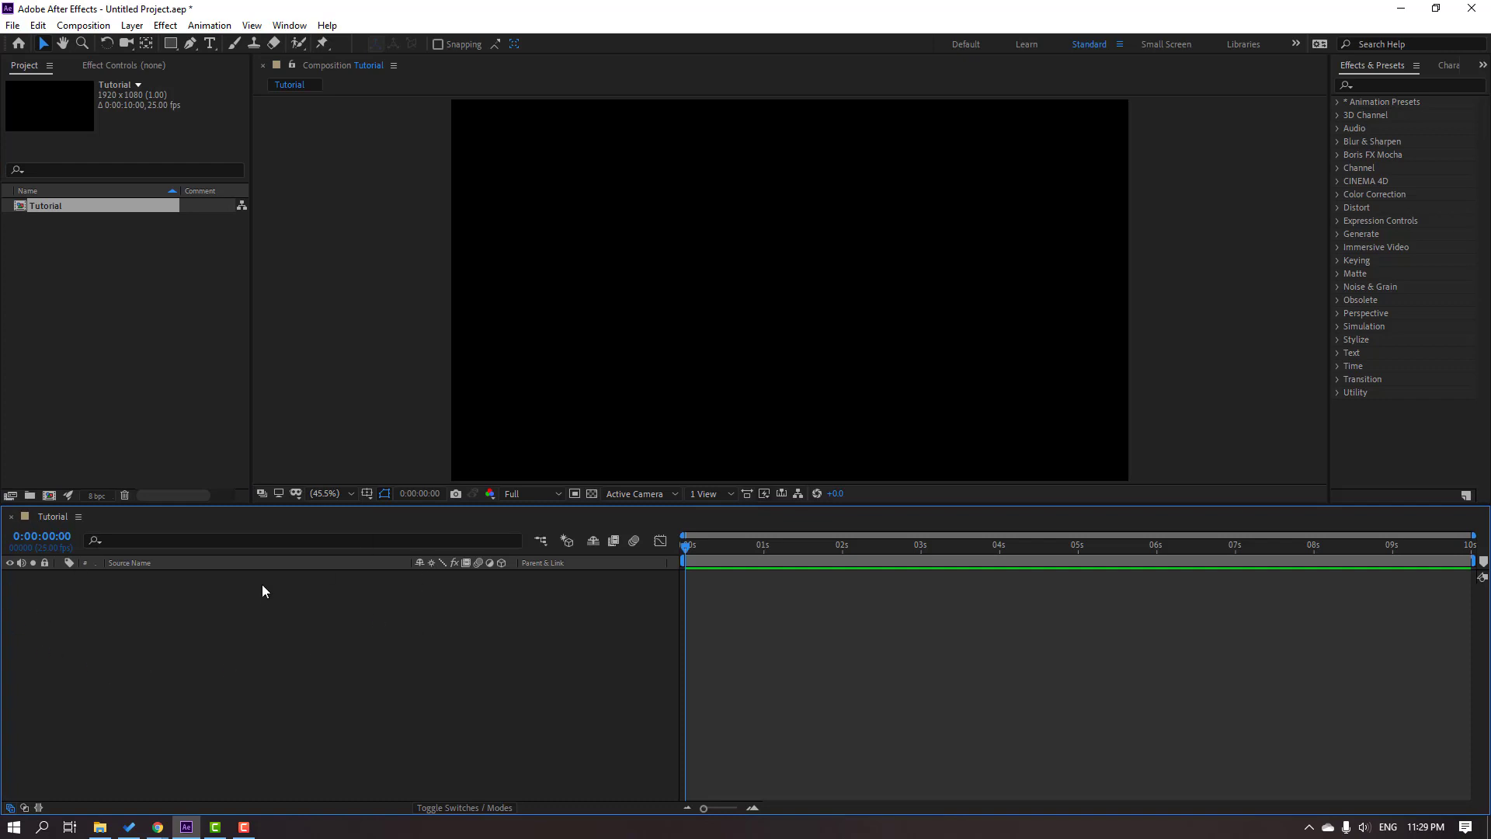
{"action": "right_click", "coordinate": [180, 629]}
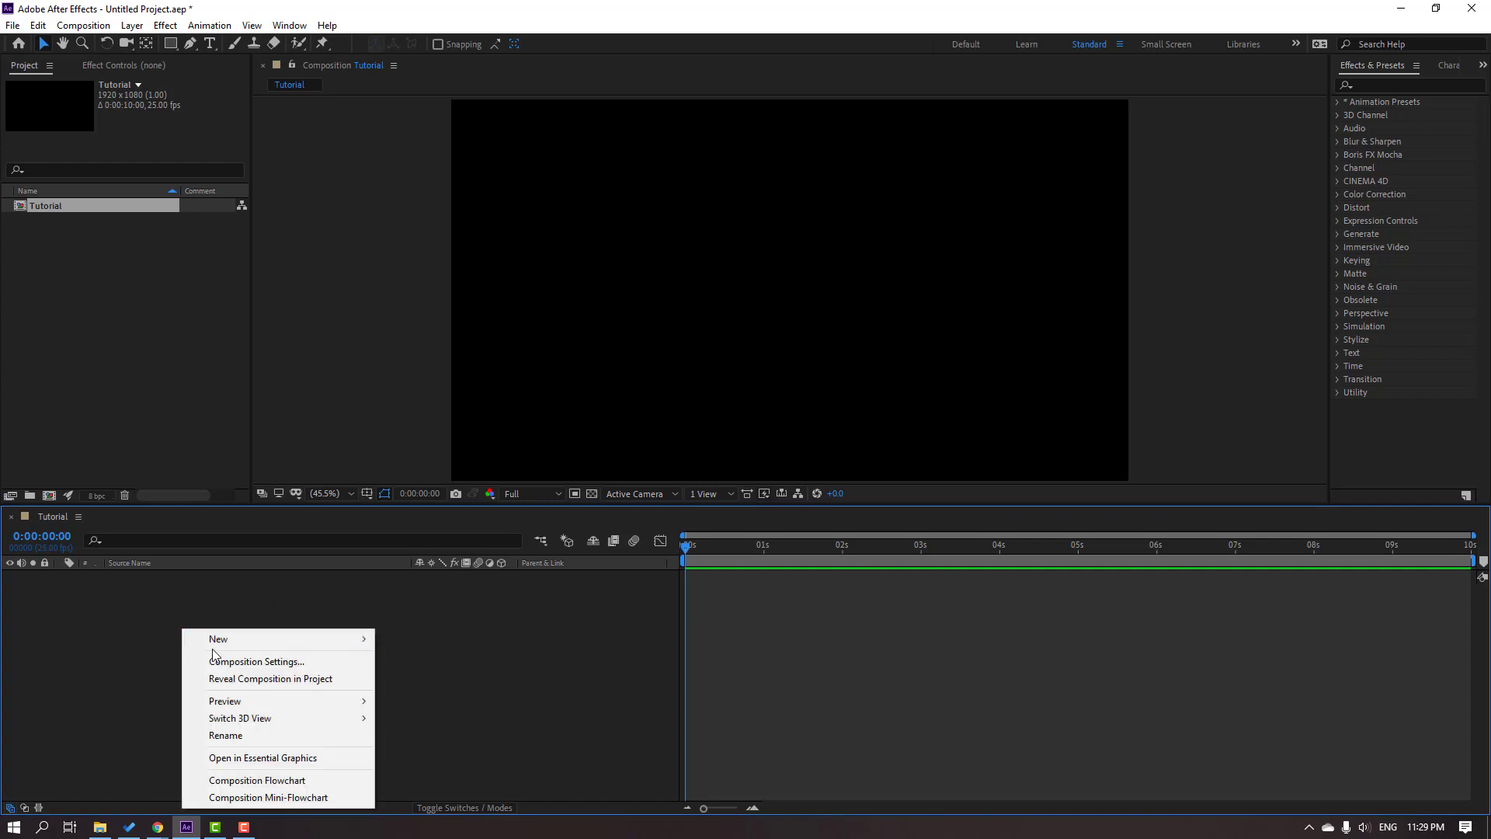
{"action": "left_click", "coordinate": [261, 664]}
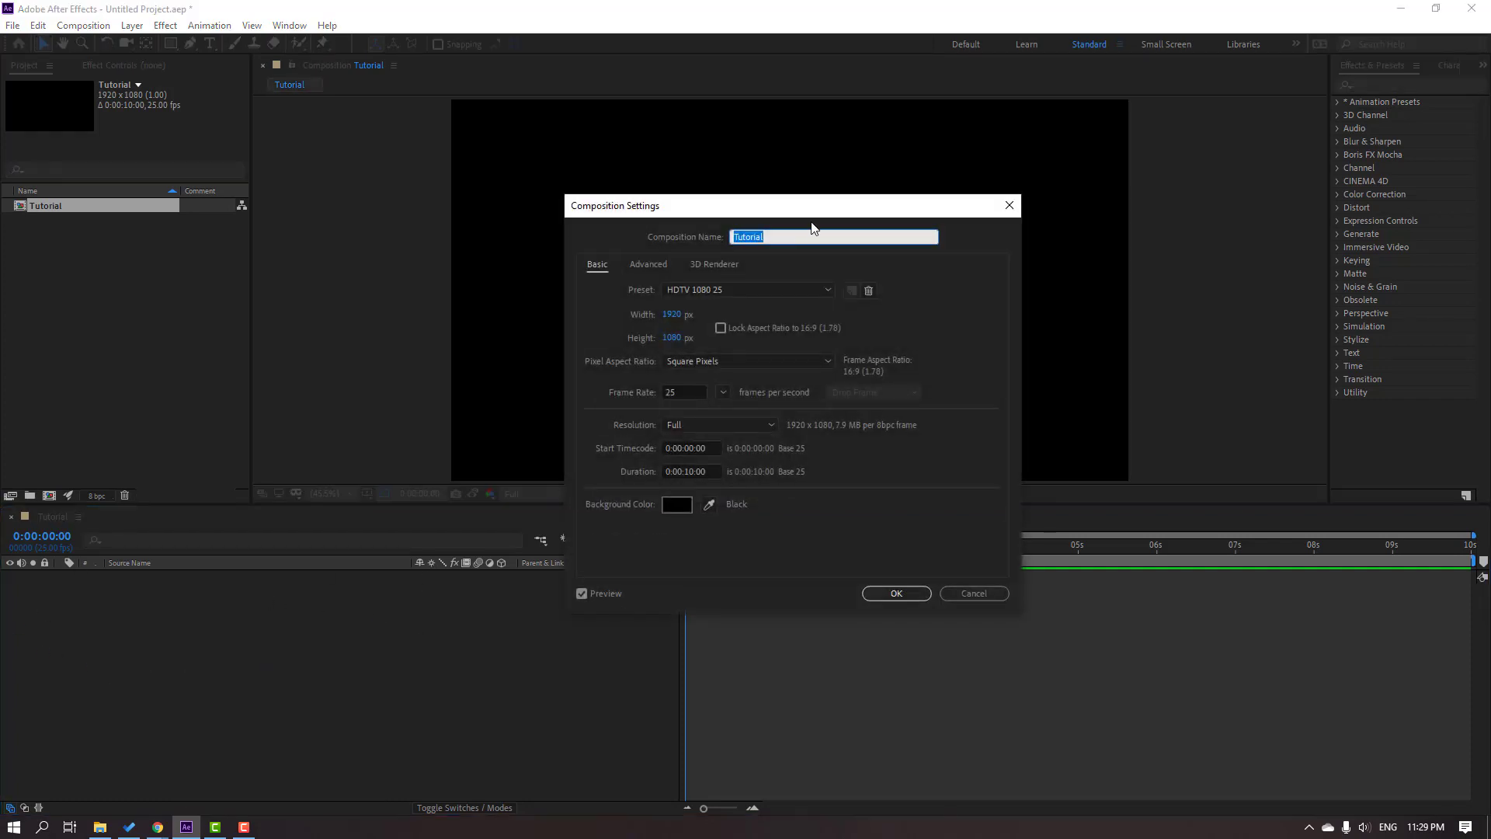
{"action": "left_click_drag", "start_coordinate": [805, 211], "coordinate": [962, 211]}
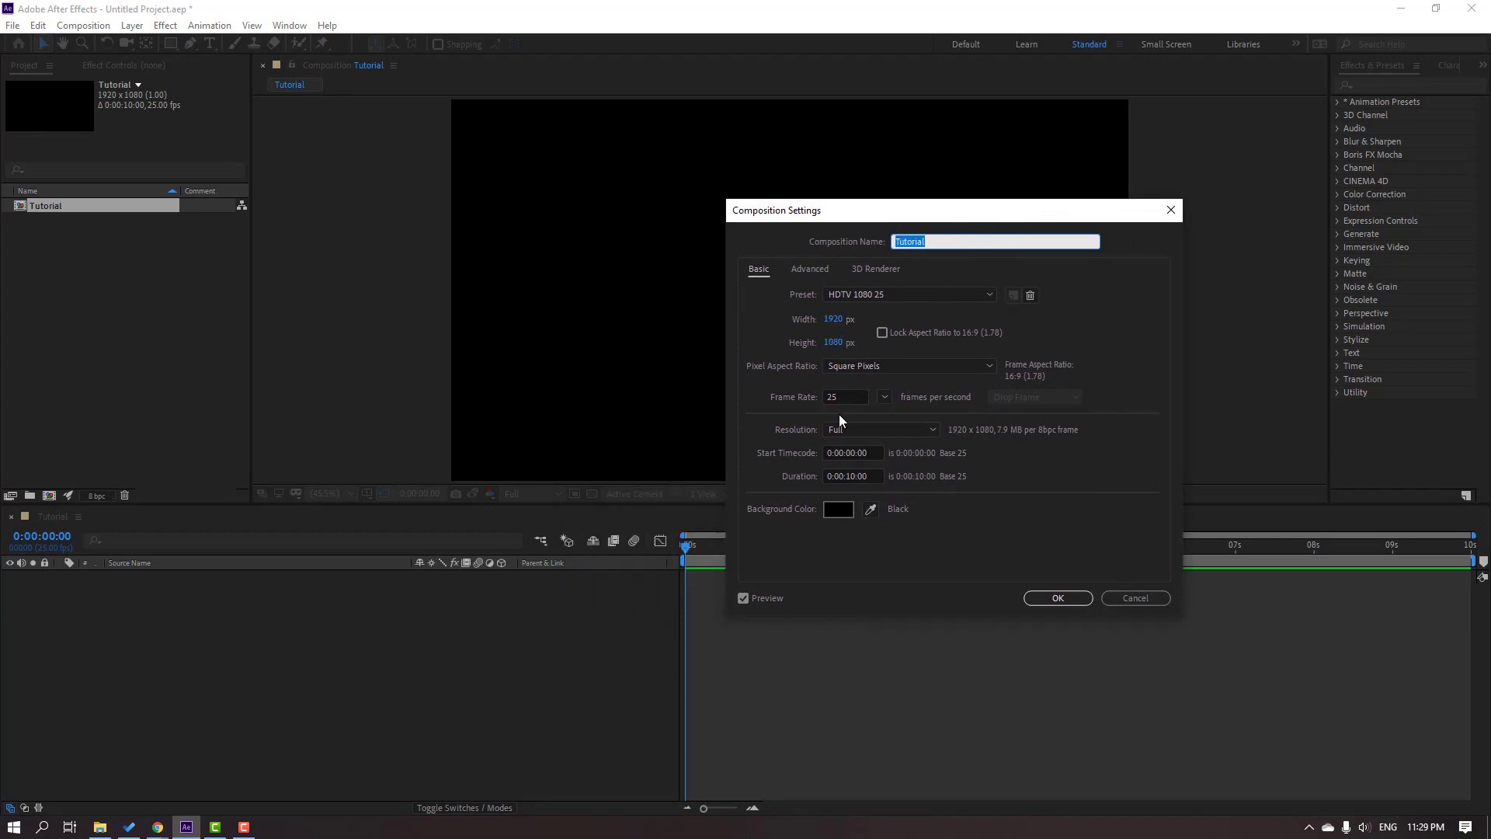
{"action": "left_click", "coordinate": [969, 263]}
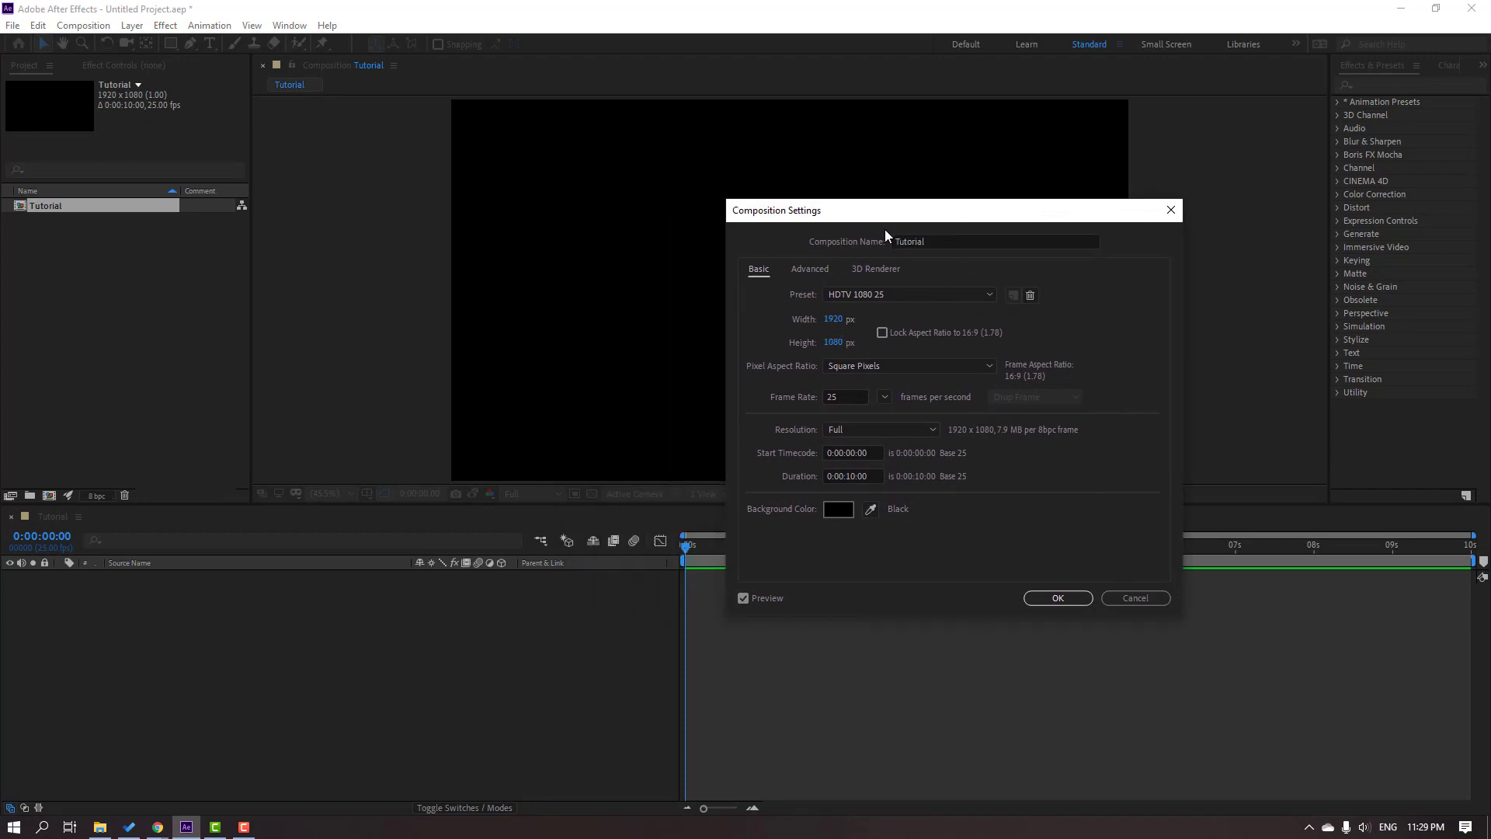
{"action": "left_click", "coordinate": [1154, 598]}
{"action": "left_click", "coordinate": [57, 232]}
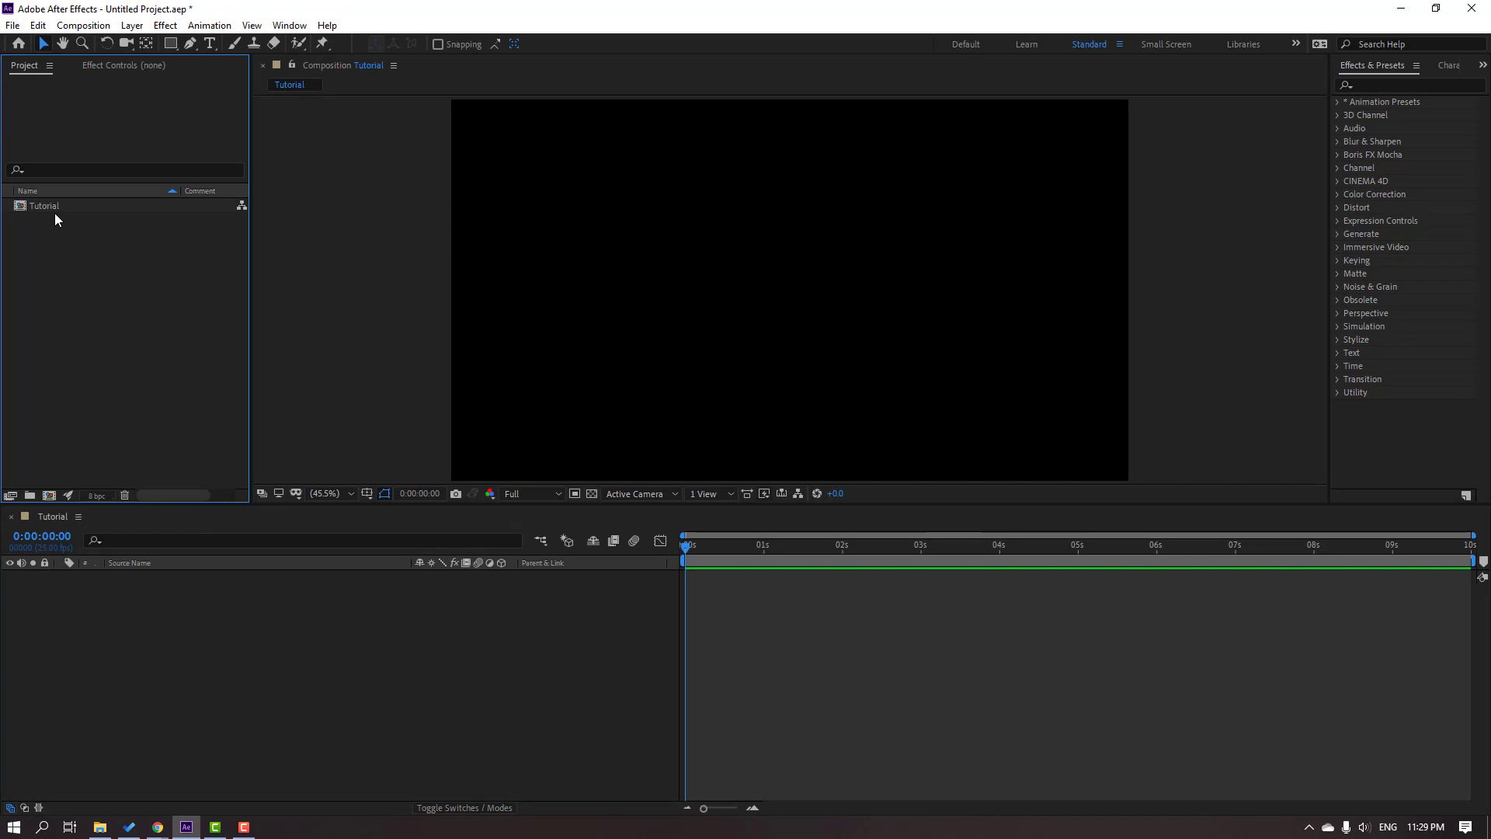
{"action": "left_click", "coordinate": [54, 210]}
Delete the Tutorial comp and drag Santa 2018.mp4 from File Explorer into the Project panel.
{"action": "key", "text": "Delete"}
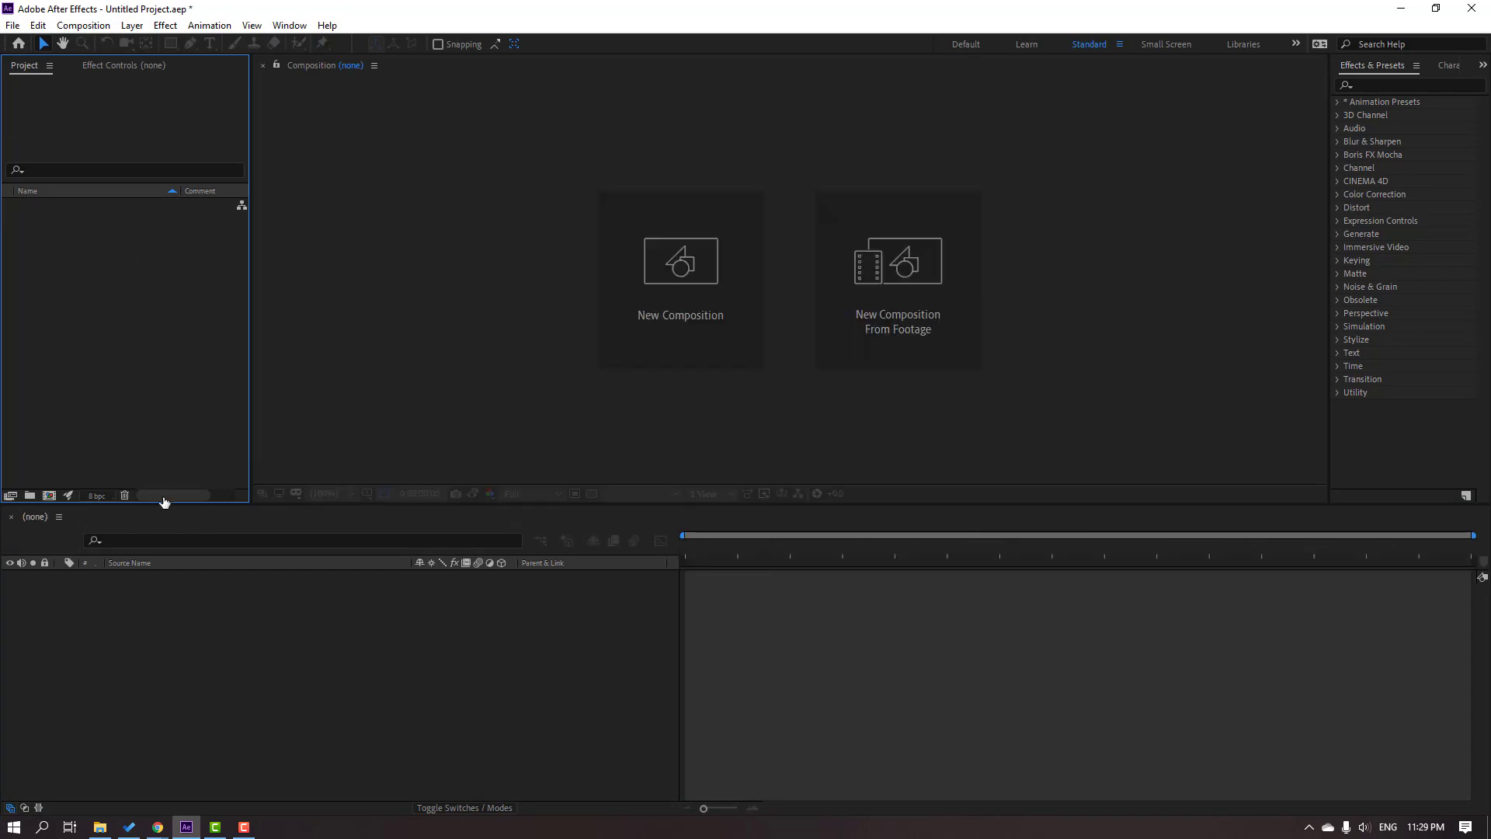
{"action": "left_click", "coordinate": [99, 826]}
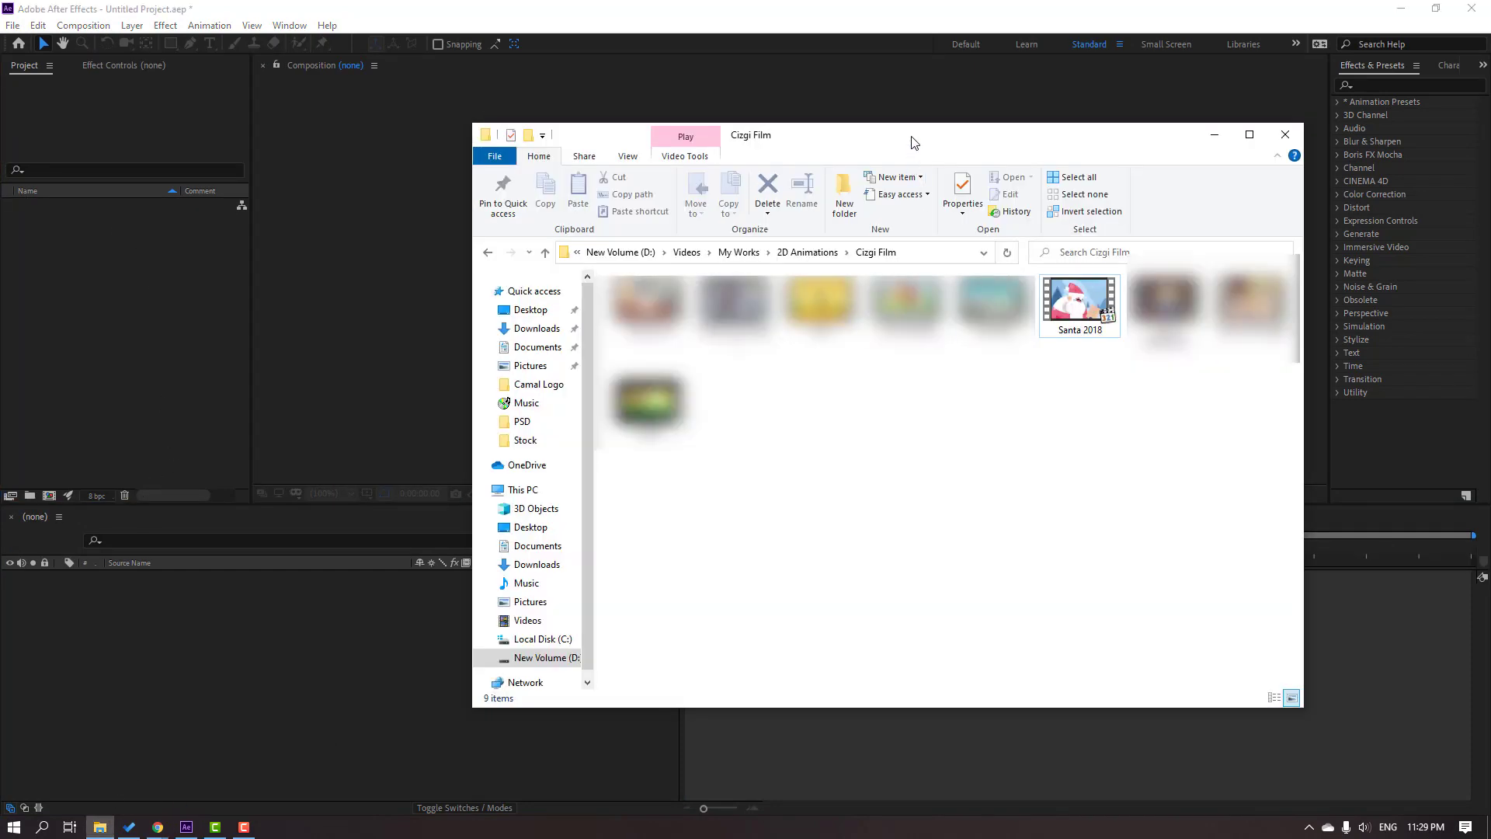
{"action": "left_click_drag", "start_coordinate": [908, 140], "coordinate": [946, 142]}
{"action": "left_click_drag", "start_coordinate": [1122, 315], "coordinate": [1059, 342]}
{"action": "left_click_drag", "start_coordinate": [178, 314], "coordinate": [90, 277]}
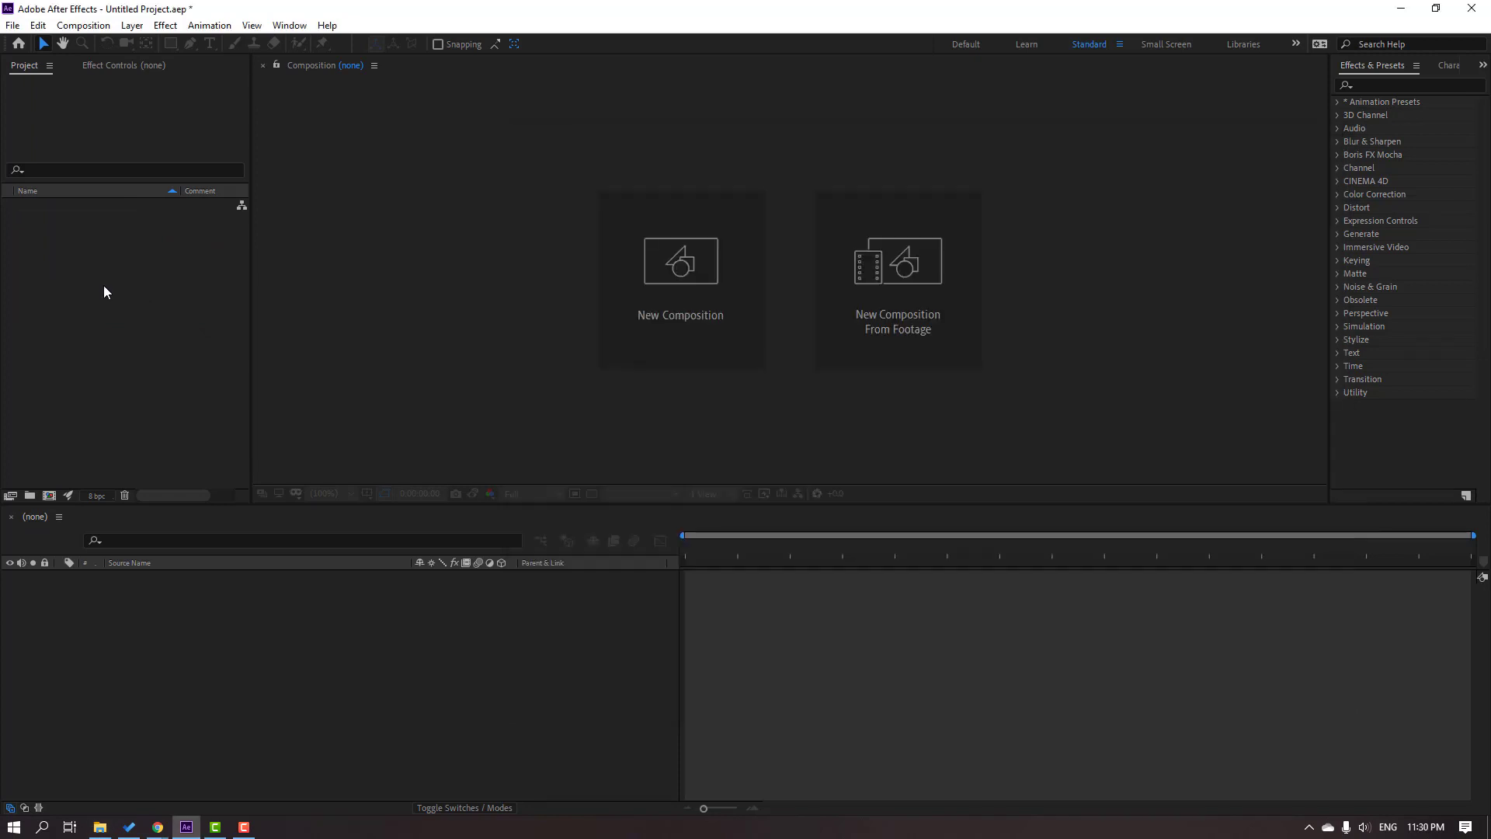
Select the imported Santa 2018.mp4 footage to view its 1920 × 1080, 25 fps details.
{"action": "left_click", "coordinate": [104, 285]}
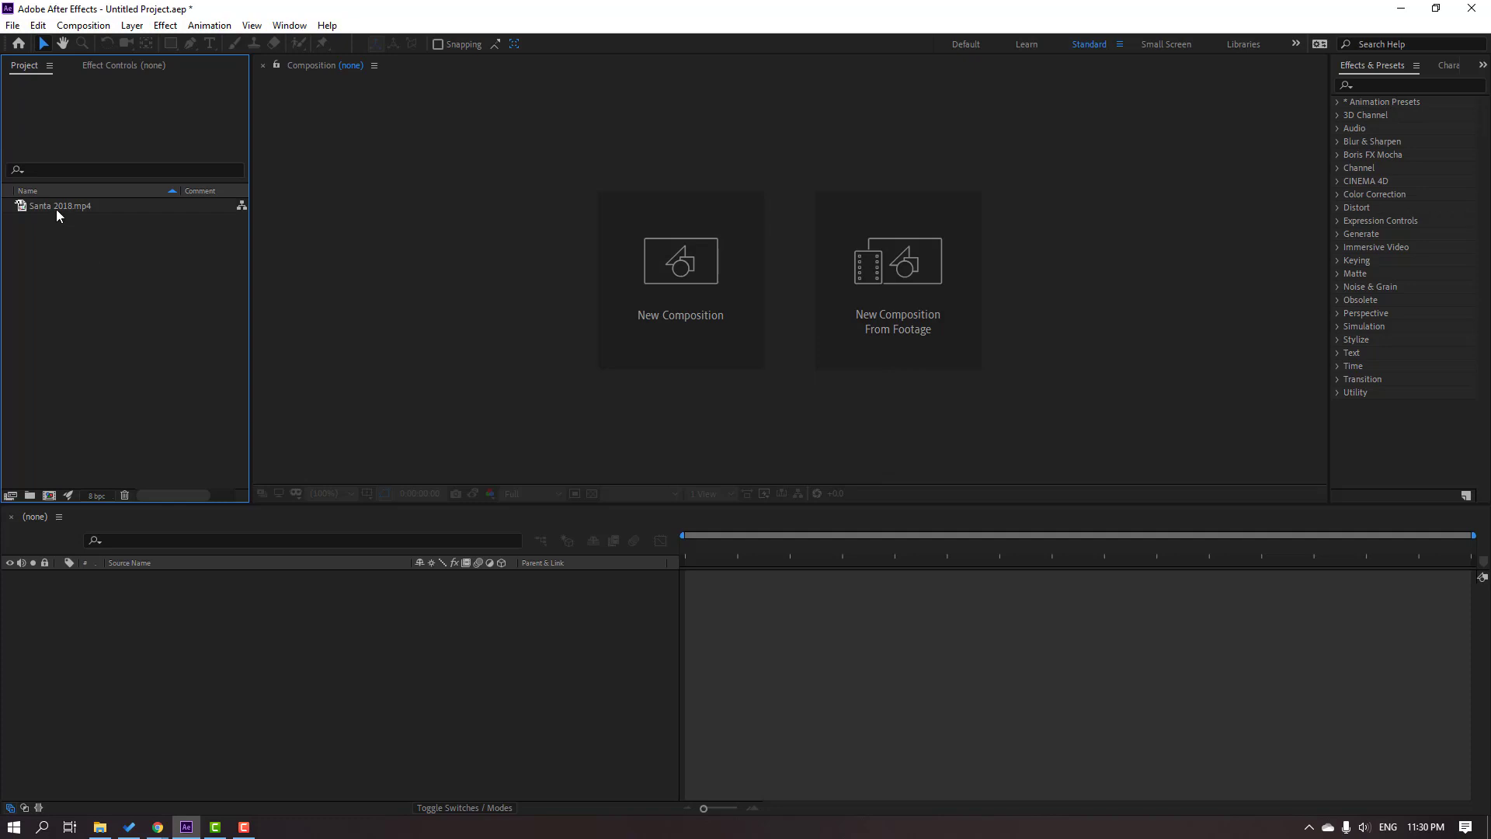
{"action": "left_click", "coordinate": [56, 207]}
{"action": "left_click", "coordinate": [101, 290]}
{"action": "left_click", "coordinate": [41, 208]}
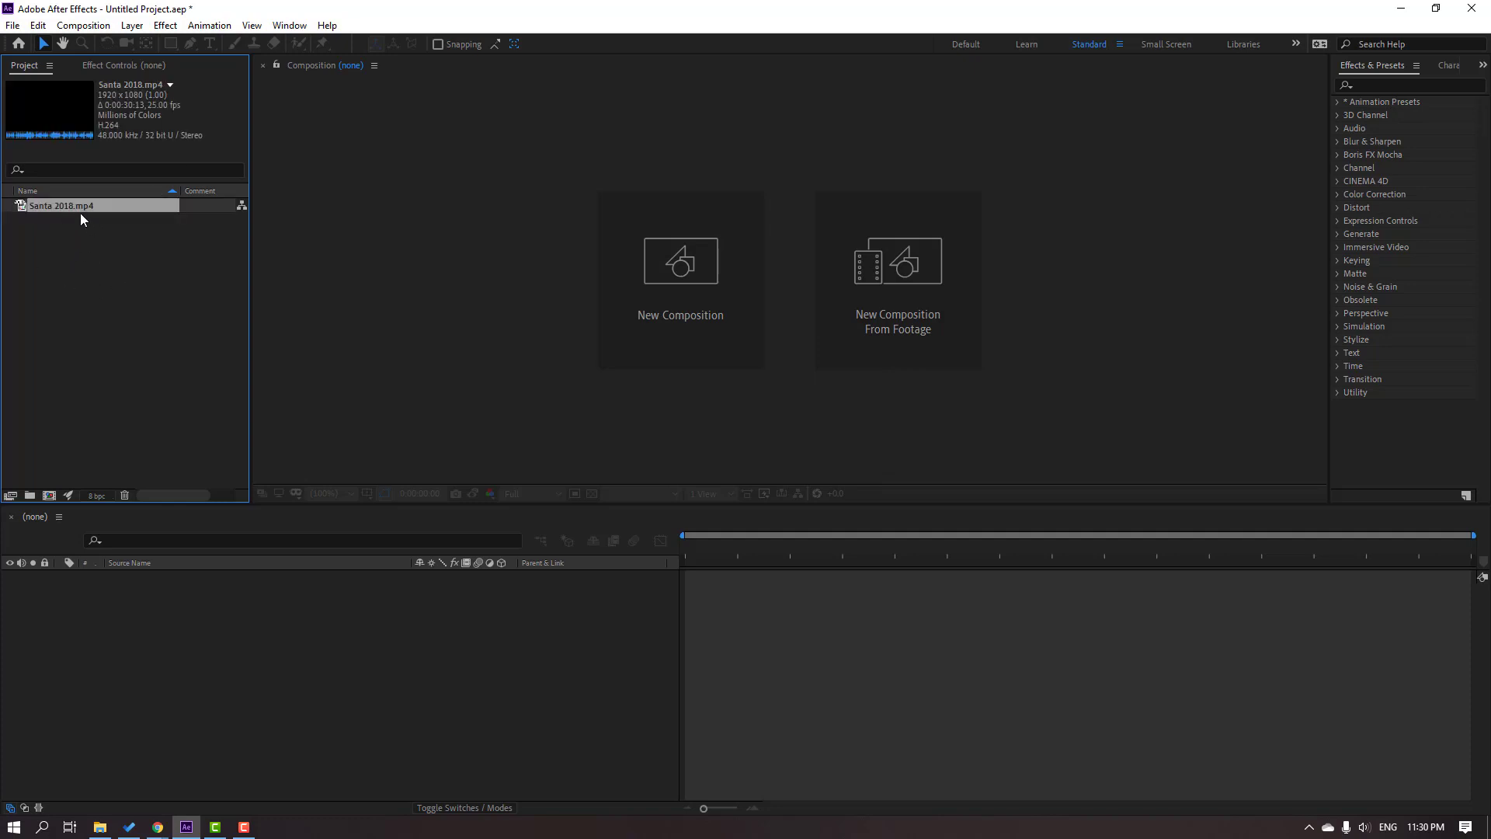
{"action": "left_click_drag", "start_coordinate": [35, 203], "coordinate": [49, 495]}
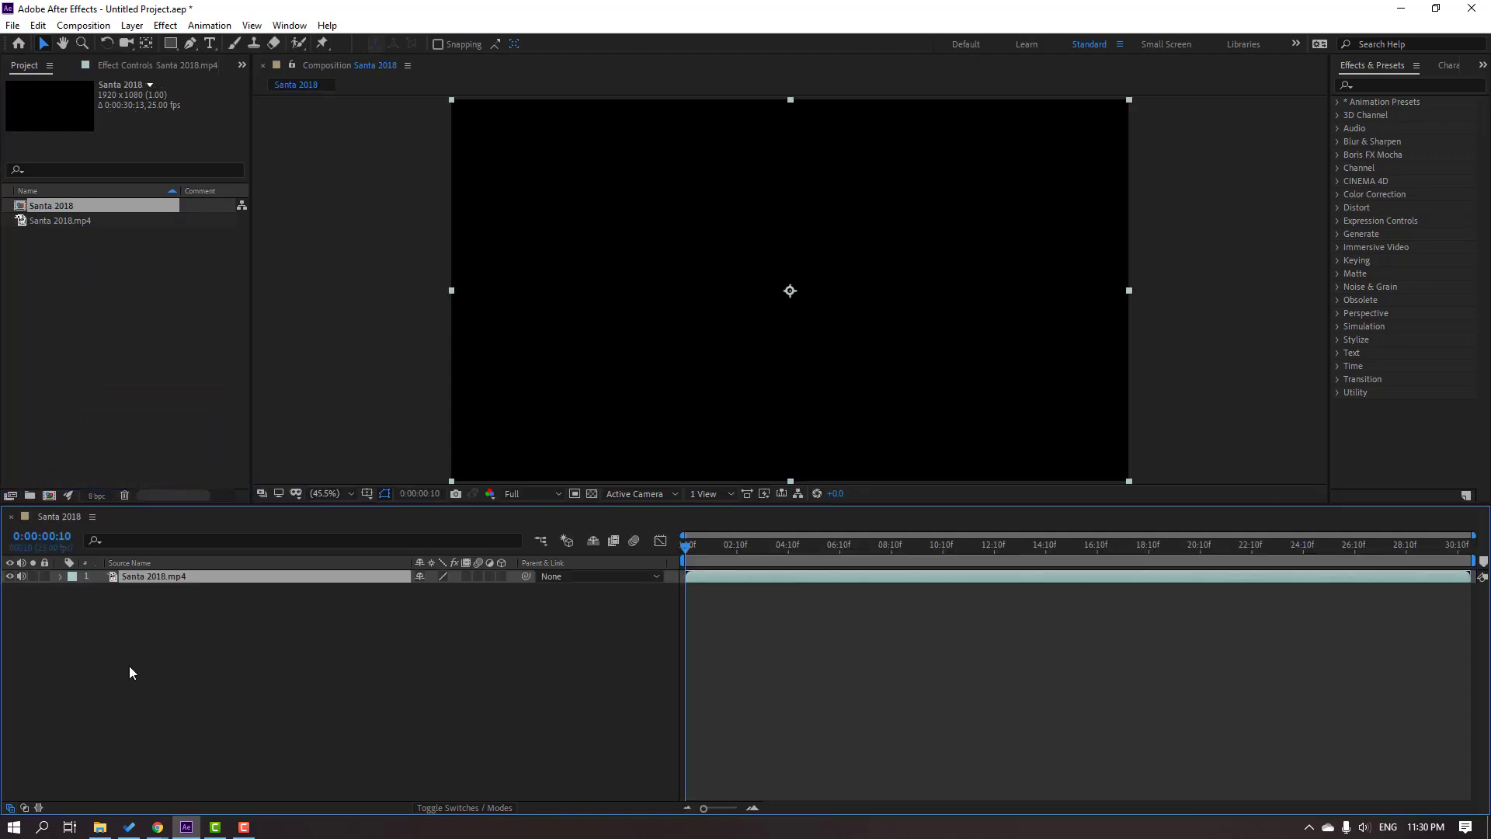
{"action": "mouse_move", "coordinate": [685, 556]}
{"action": "left_mouse_down"}
{"action": "mouse_move", "coordinate": [971, 560]}
{"action": "mouse_move", "coordinate": [685, 557]}
{"action": "left_mouse_up"}
{"action": "left_click", "coordinate": [322, 636]}
{"action": "key", "text": "ctrl+z"}
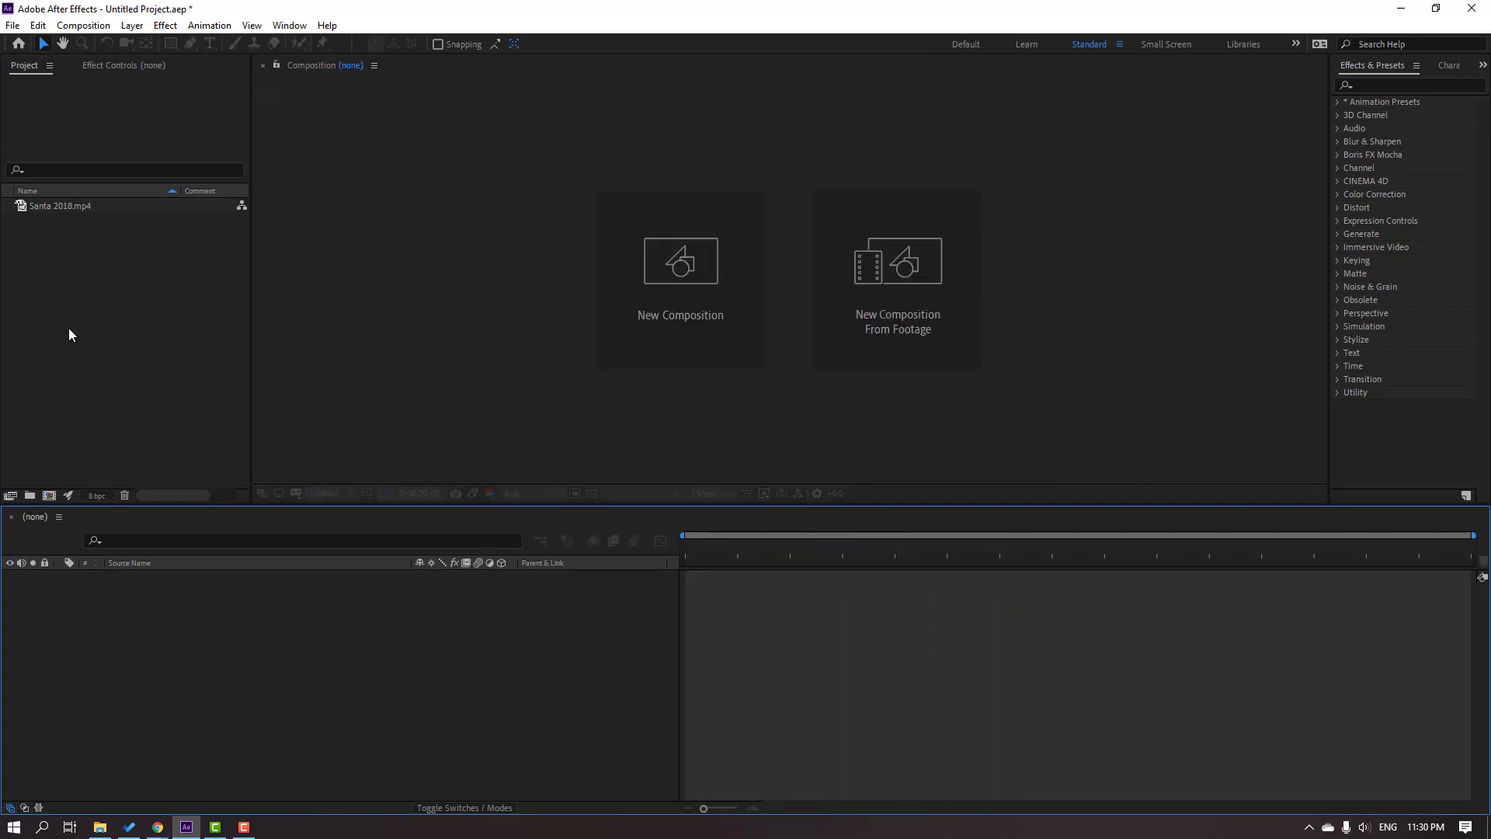
{"action": "left_click", "coordinate": [47, 207]}
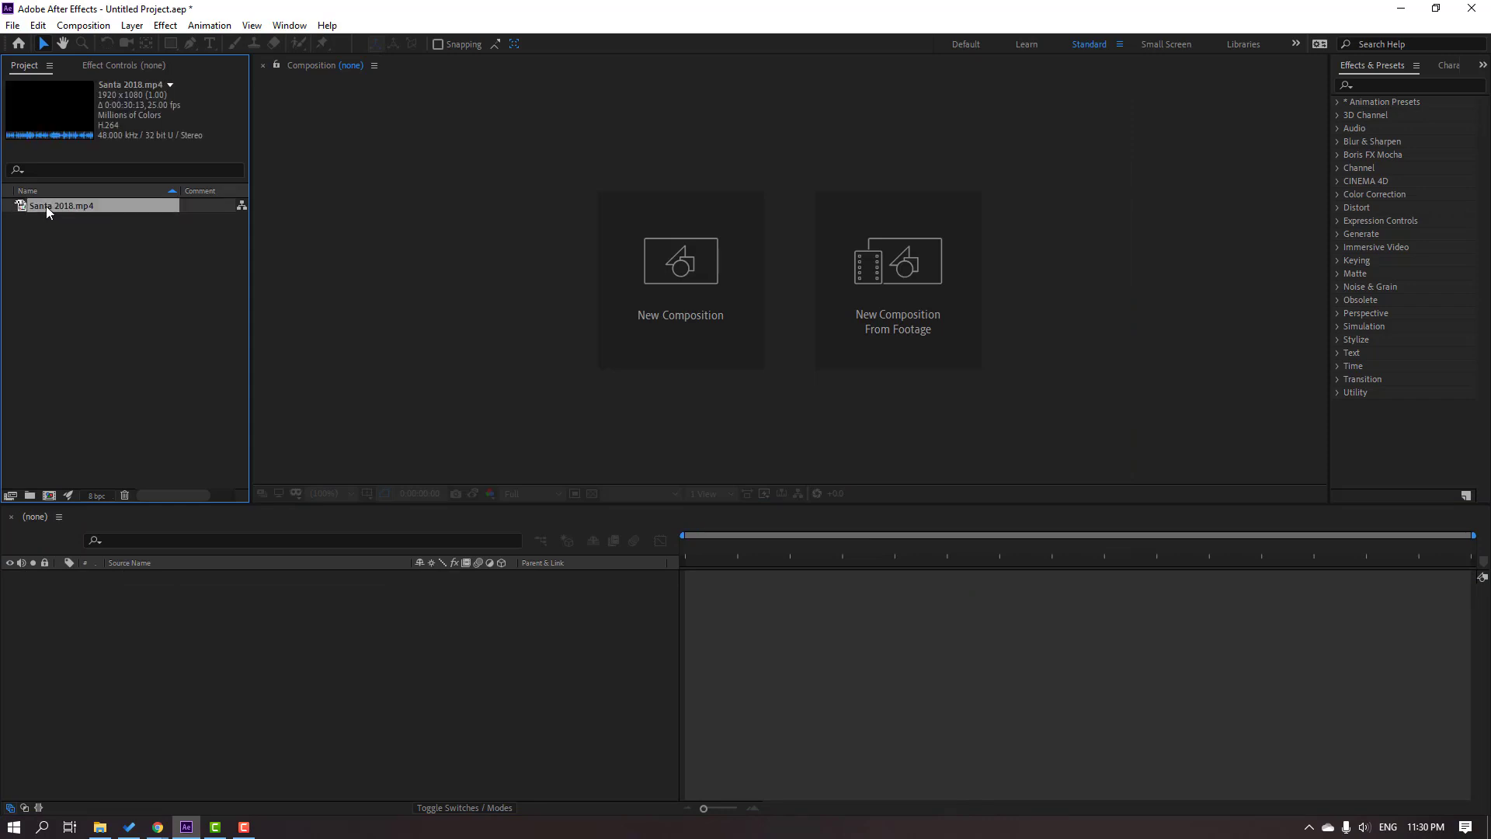
{"action": "left_click_drag", "start_coordinate": [45, 206], "coordinate": [404, 629]}
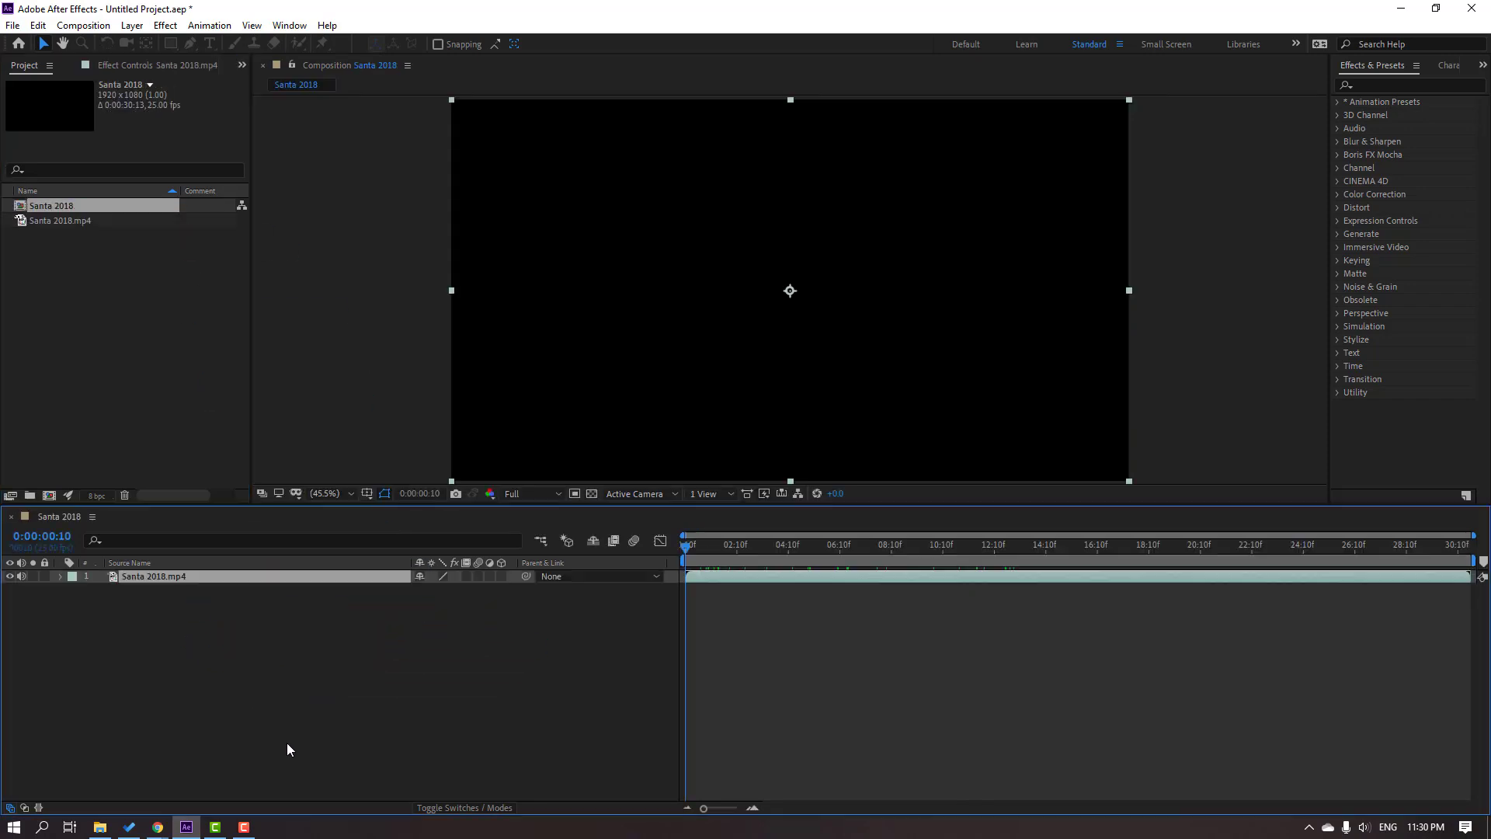
{"action": "left_click_drag", "start_coordinate": [729, 544], "coordinate": [635, 560]}
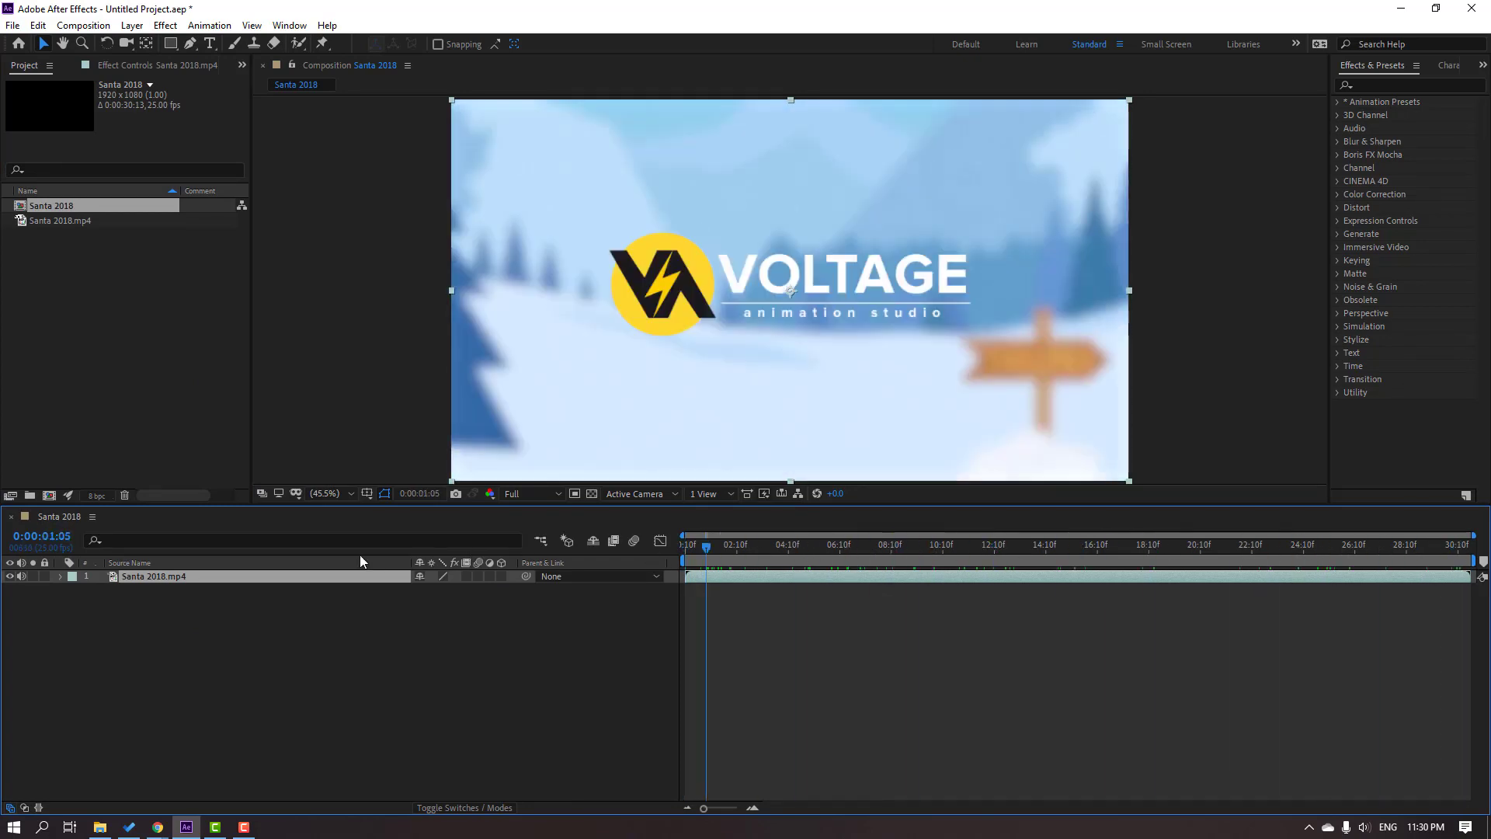
{"action": "left_click", "coordinate": [303, 637]}
{"action": "key", "text": "ctrl+z"}
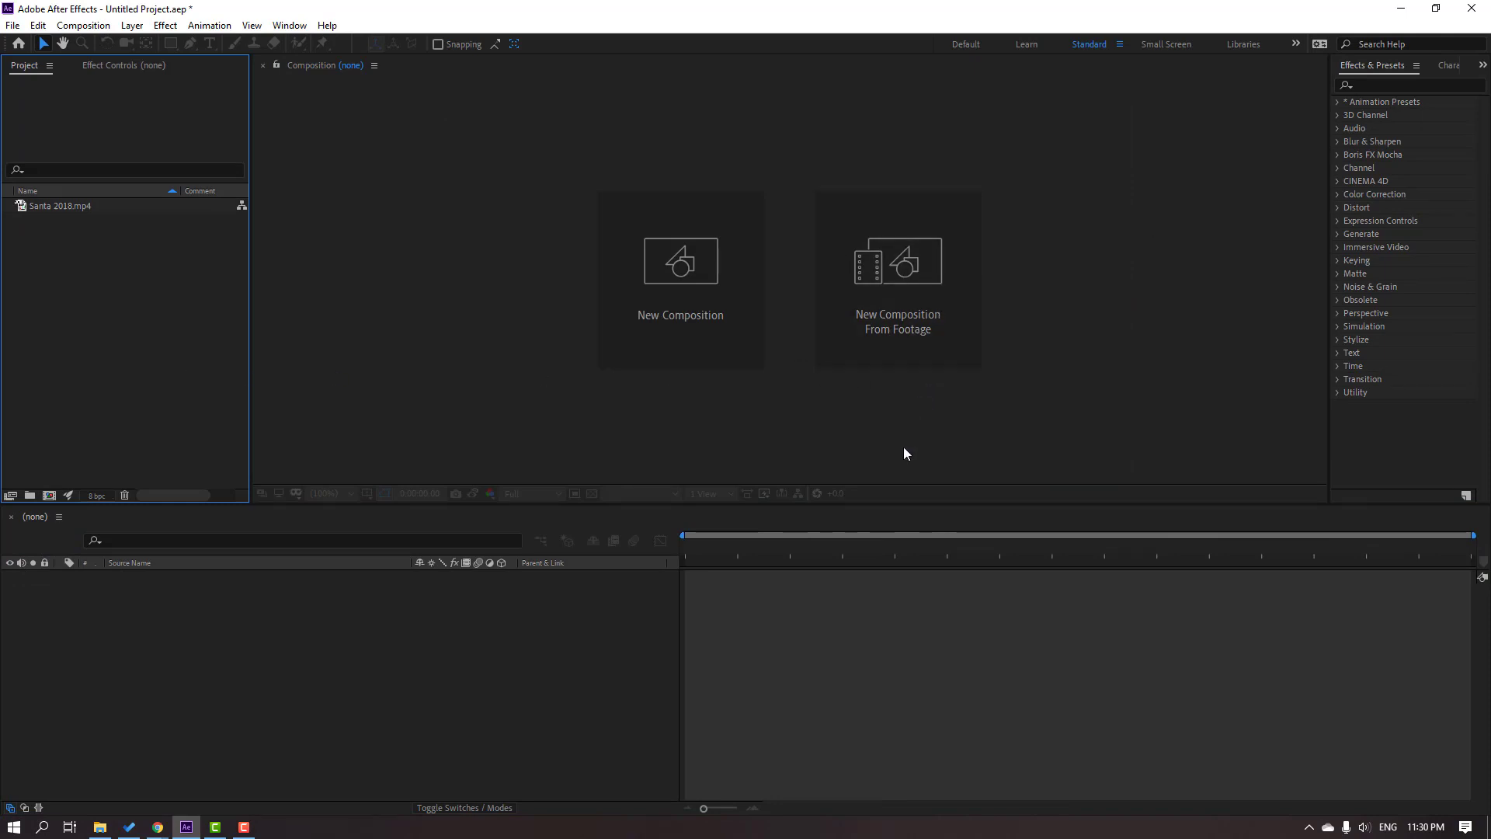
Import Shape Motions.ai as Composition - Retain Layer Sizes.
{"action": "left_click", "coordinate": [883, 326]}
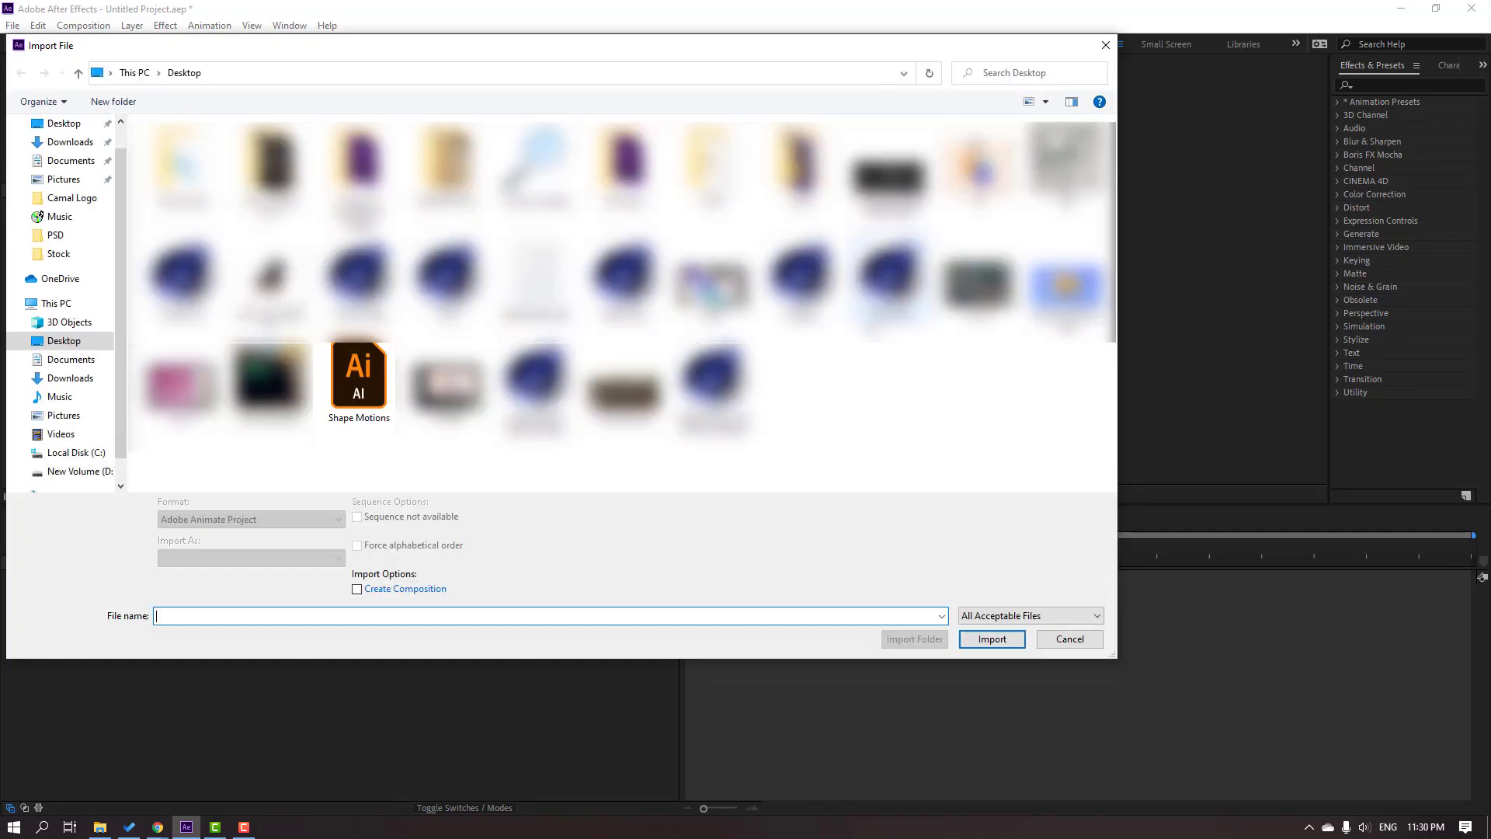
{"action": "left_click", "coordinate": [354, 373]}
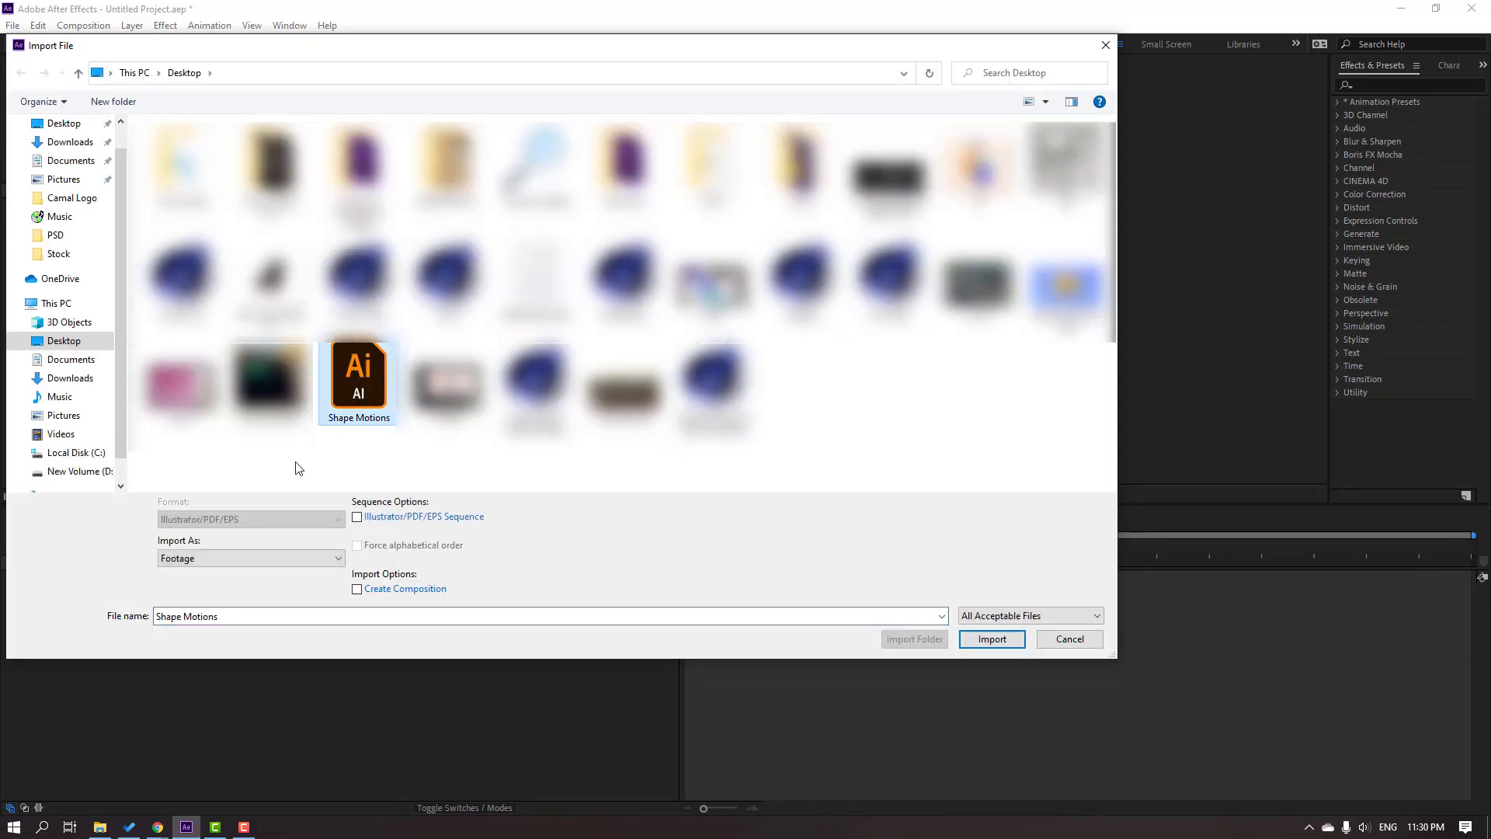
{"action": "left_click", "coordinate": [194, 559]}
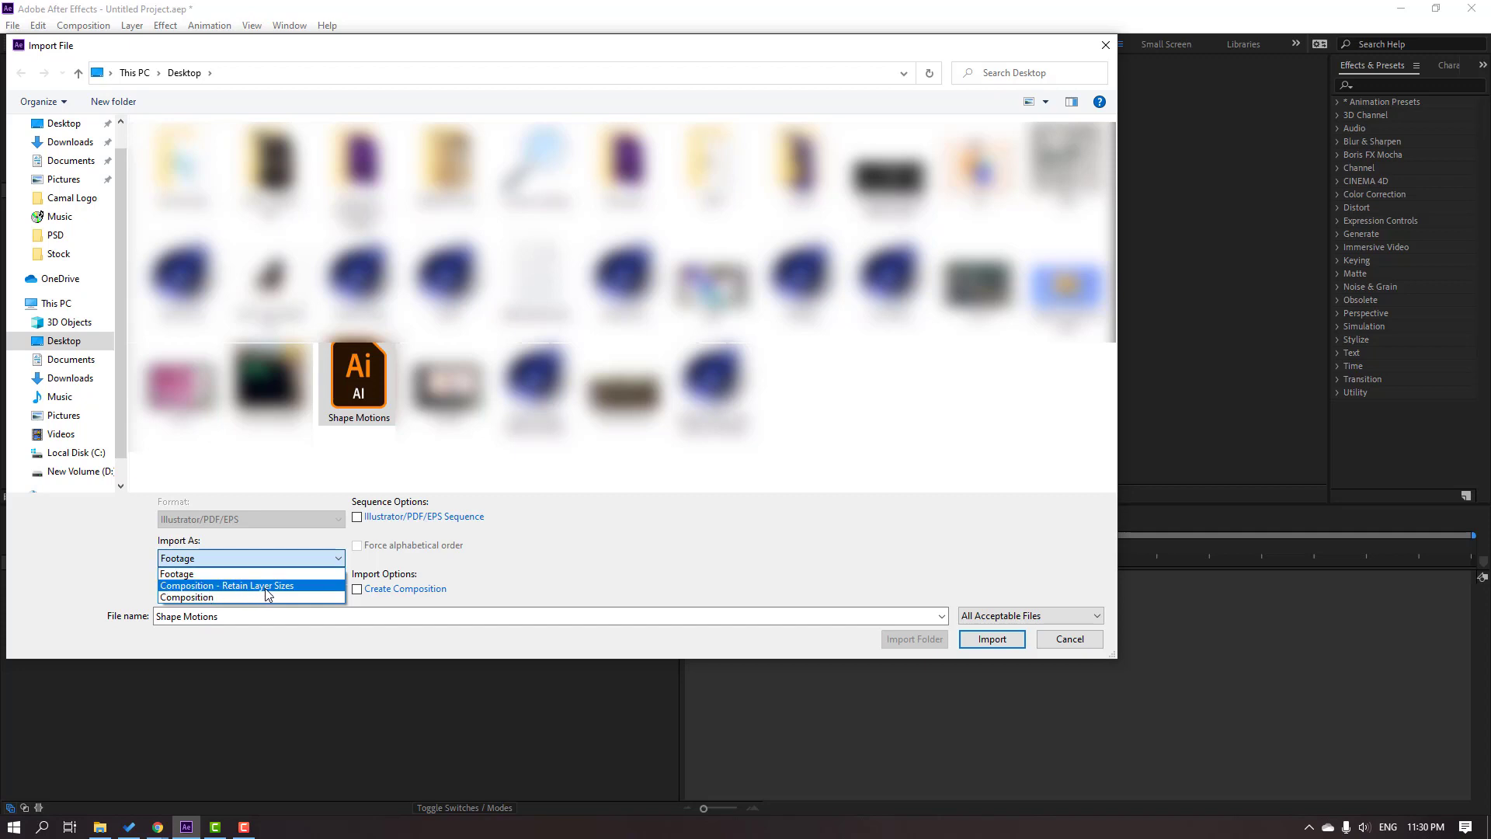
{"action": "left_click", "coordinate": [287, 588]}
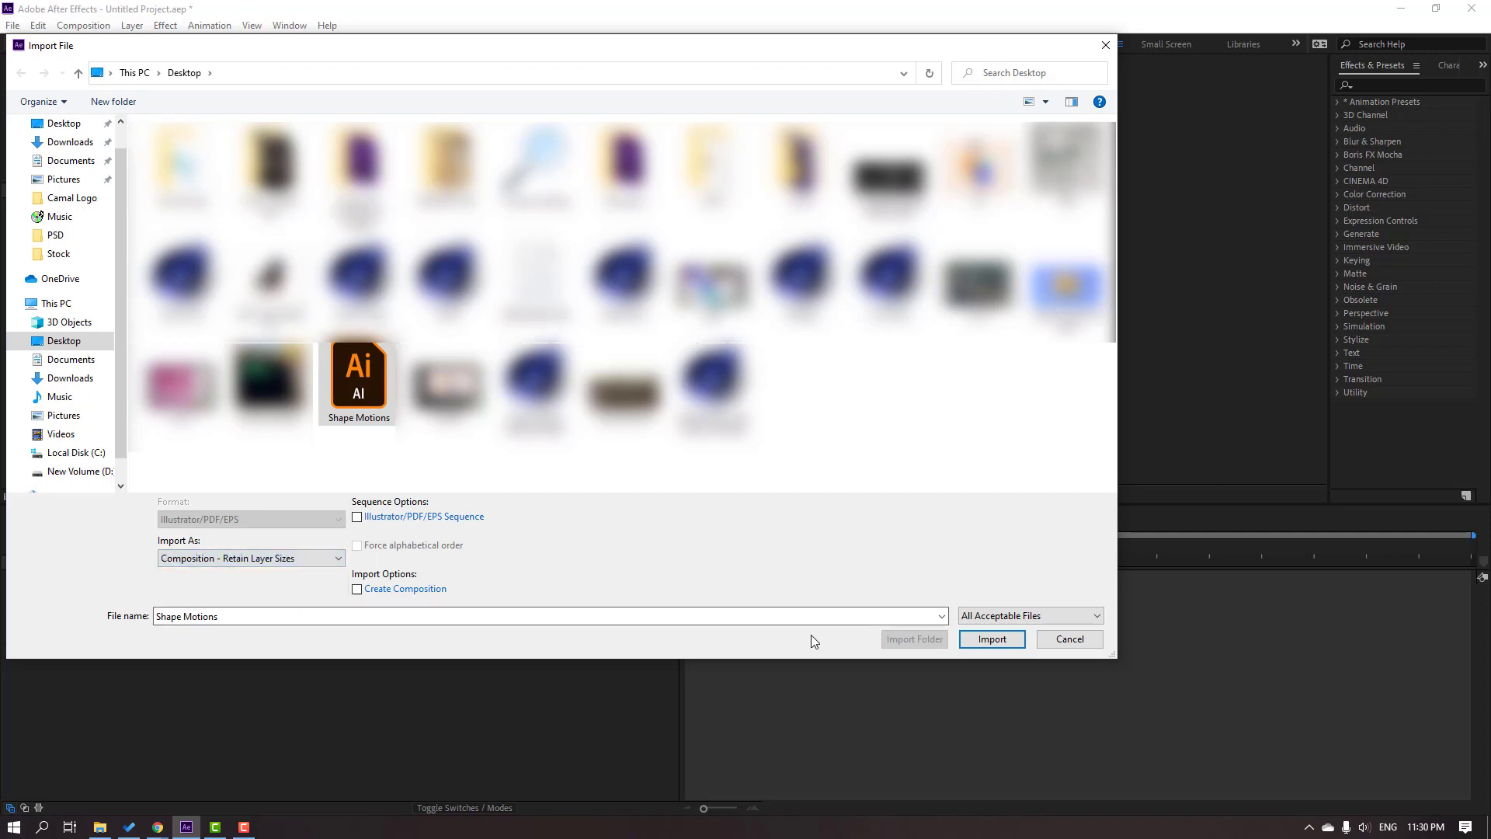
{"action": "left_click", "coordinate": [1001, 641]}
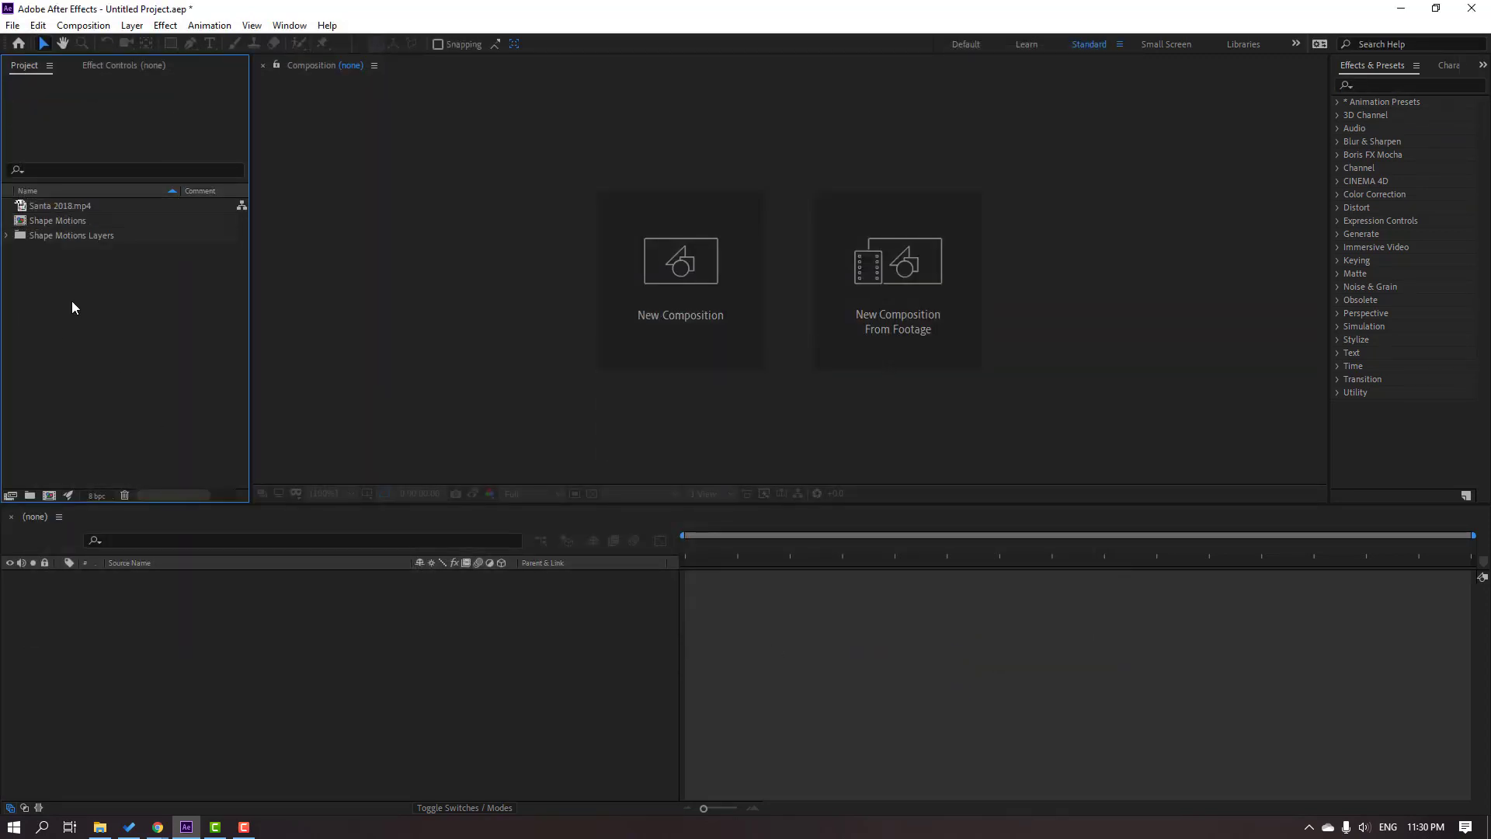
Open the Shape Motions composition and enlarge the viewer to 50%.
{"action": "left_click", "coordinate": [92, 221]}
{"action": "double_click", "coordinate": [75, 220]}
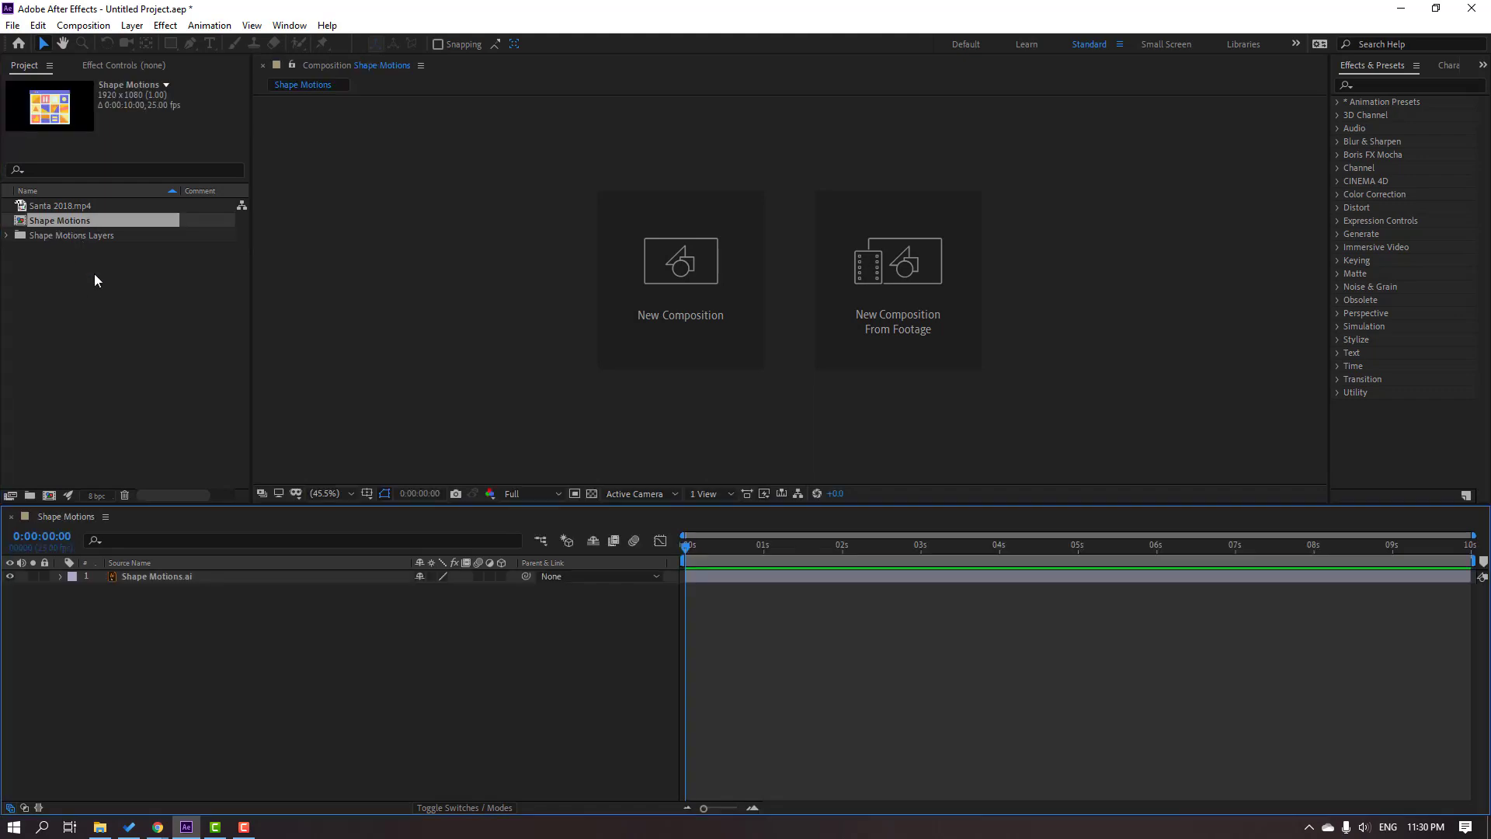
{"action": "key", "text": "period"}
{"action": "key", "text": "period"}
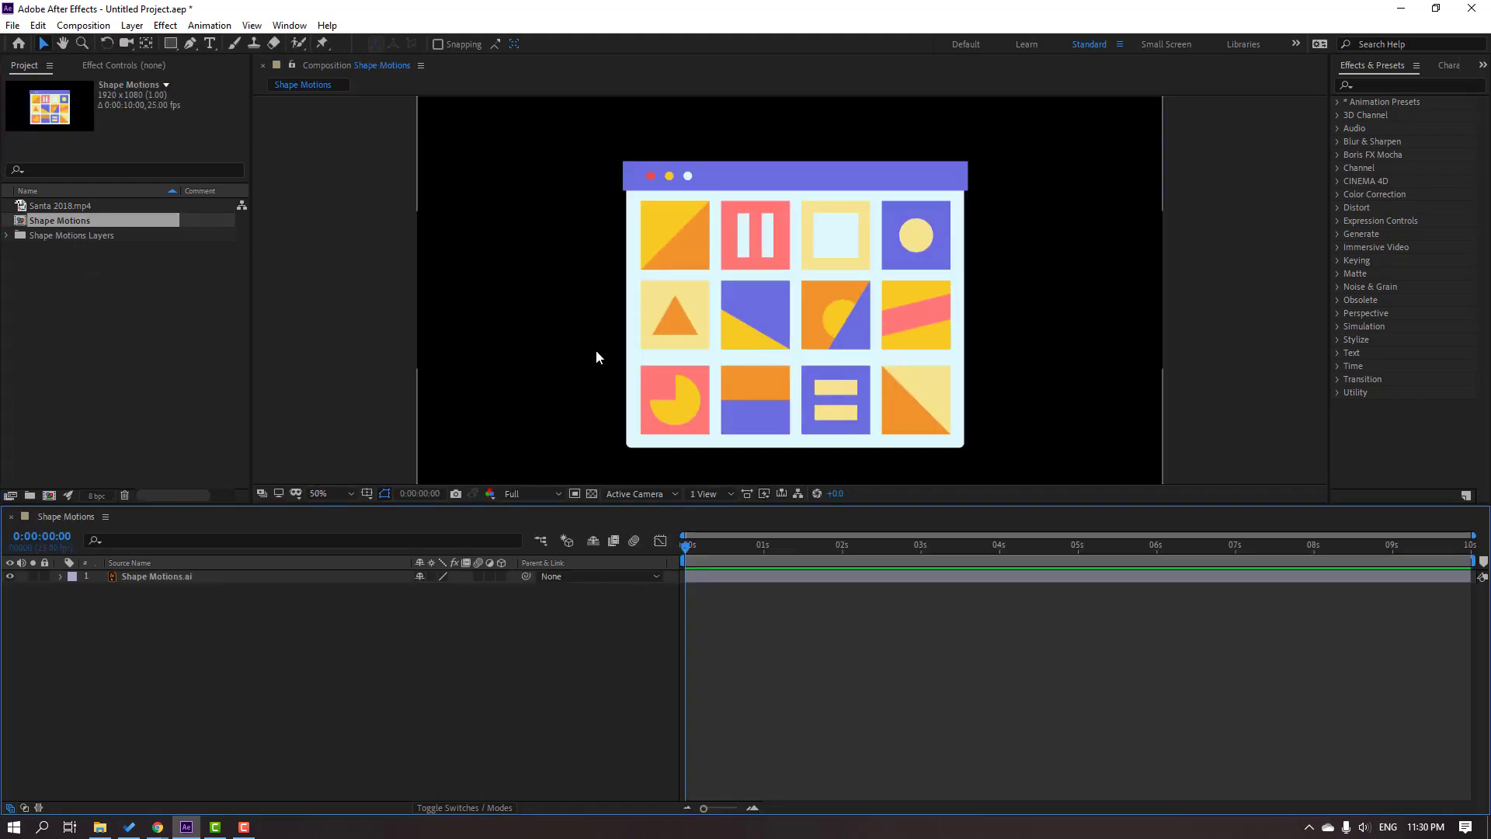
{"action": "left_click", "coordinate": [152, 576]}
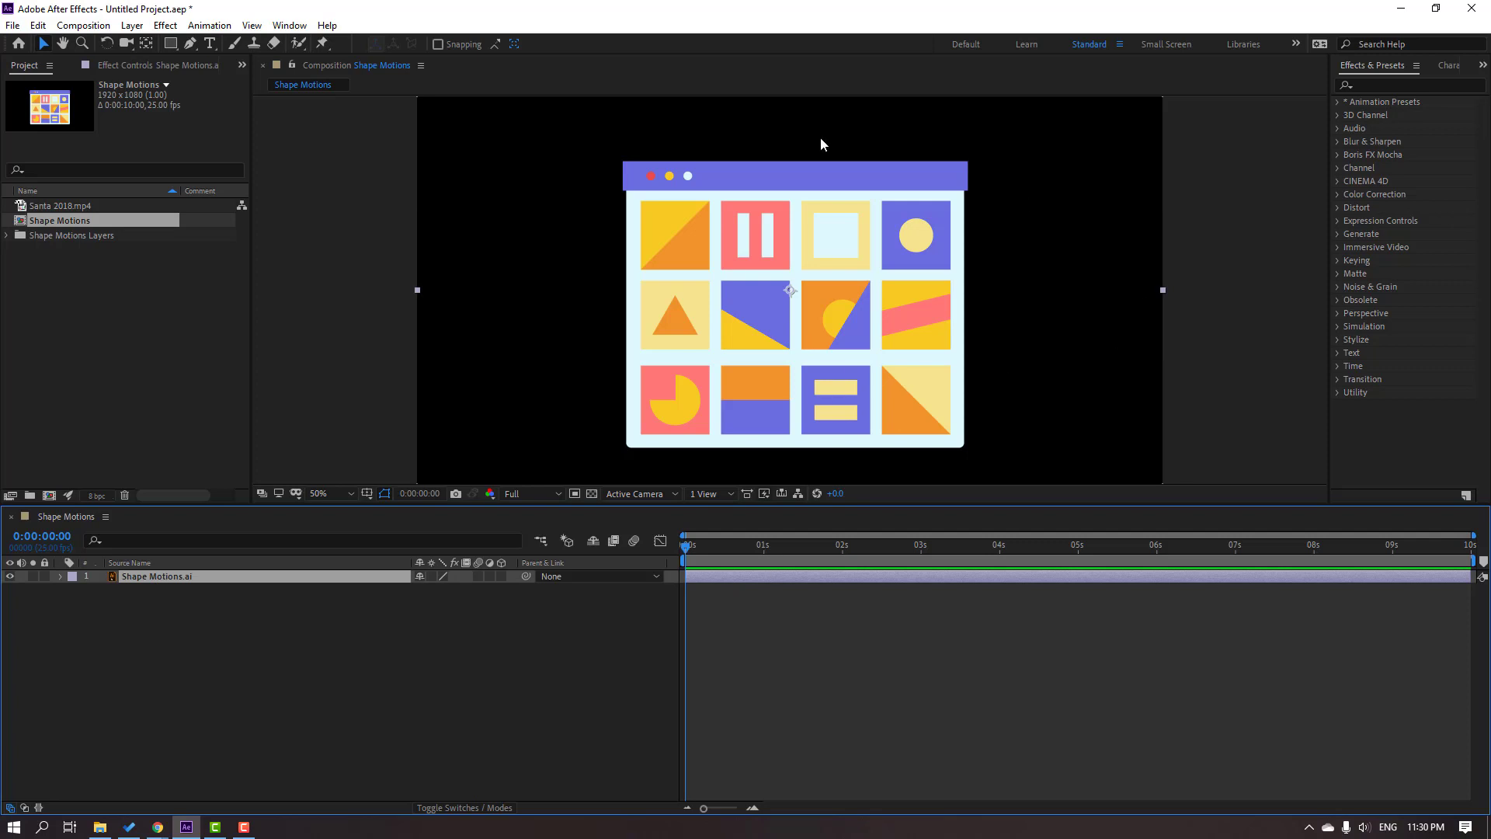
{"action": "left_click", "coordinate": [194, 674]}
{"action": "left_click", "coordinate": [36, 256]}
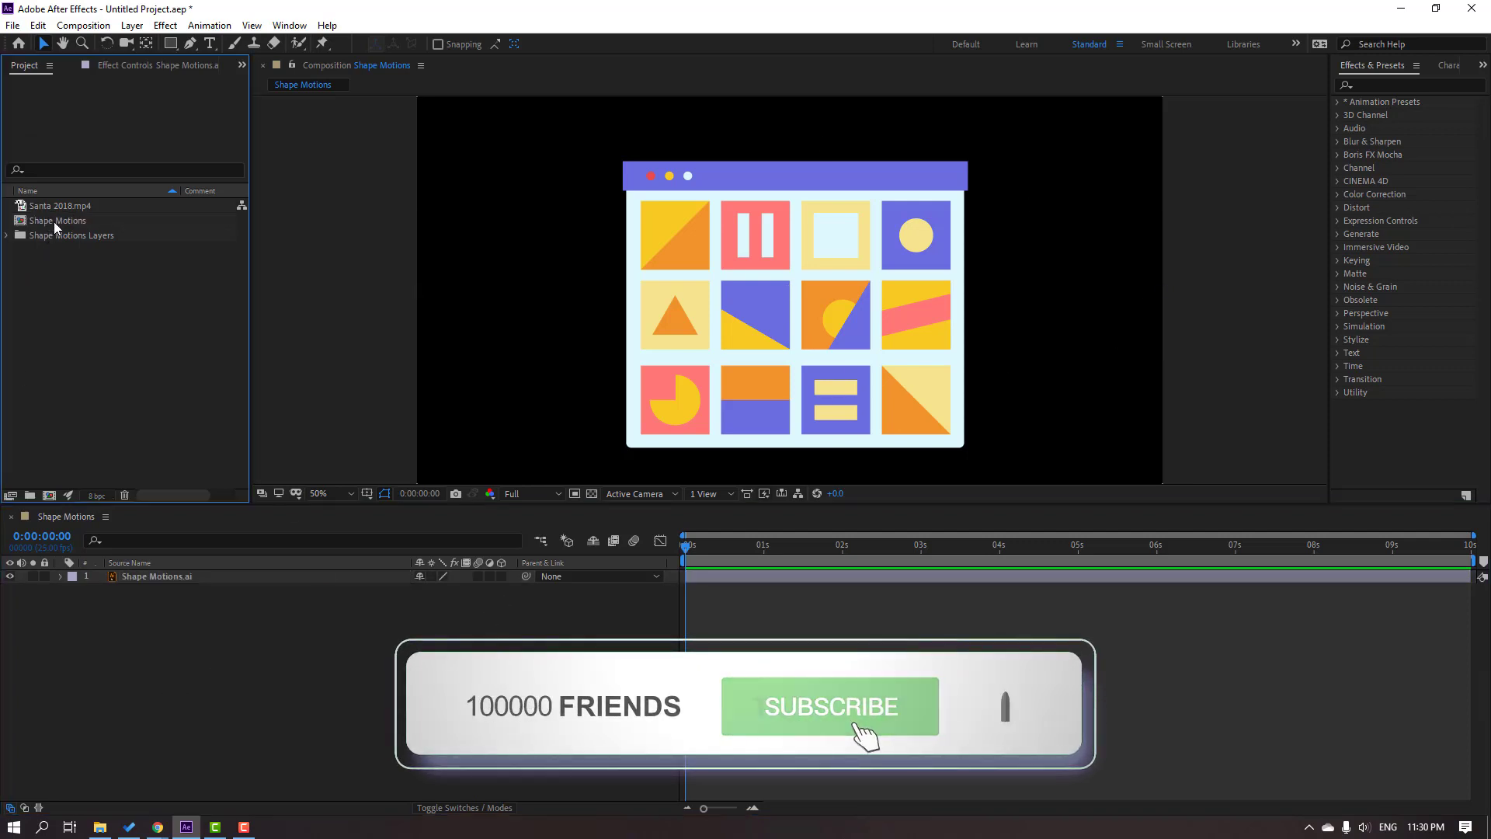